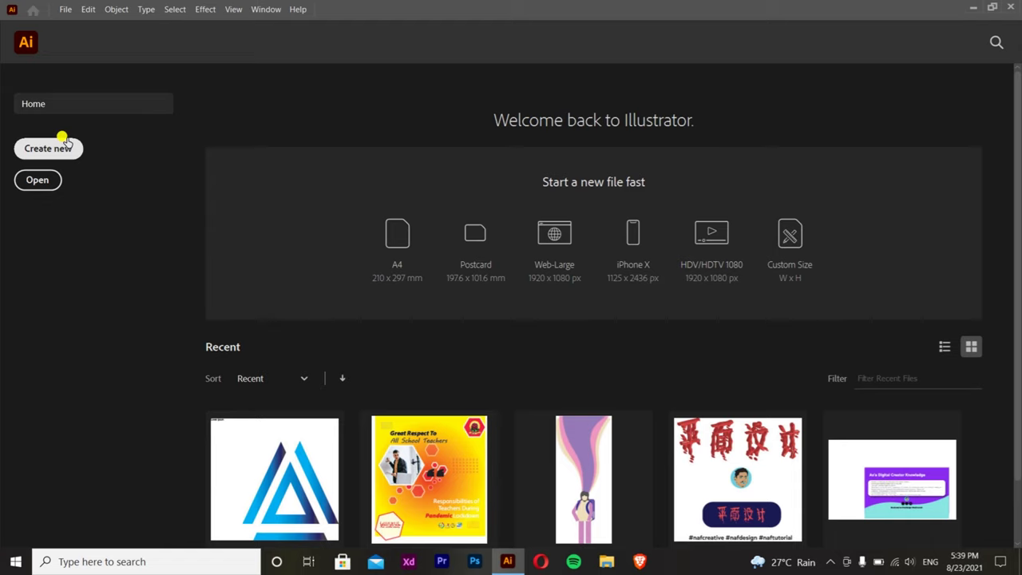
- Start a new blank document from the 1200 x 1200 px custom preset
{"action": "left_click", "coordinate": [65, 144]}
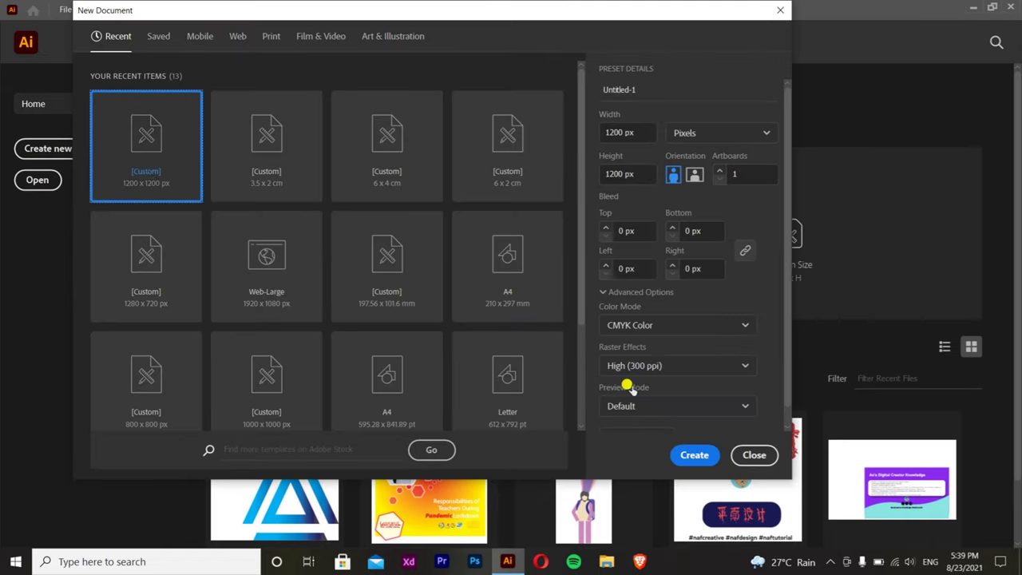
{"action": "left_click", "coordinate": [691, 454]}
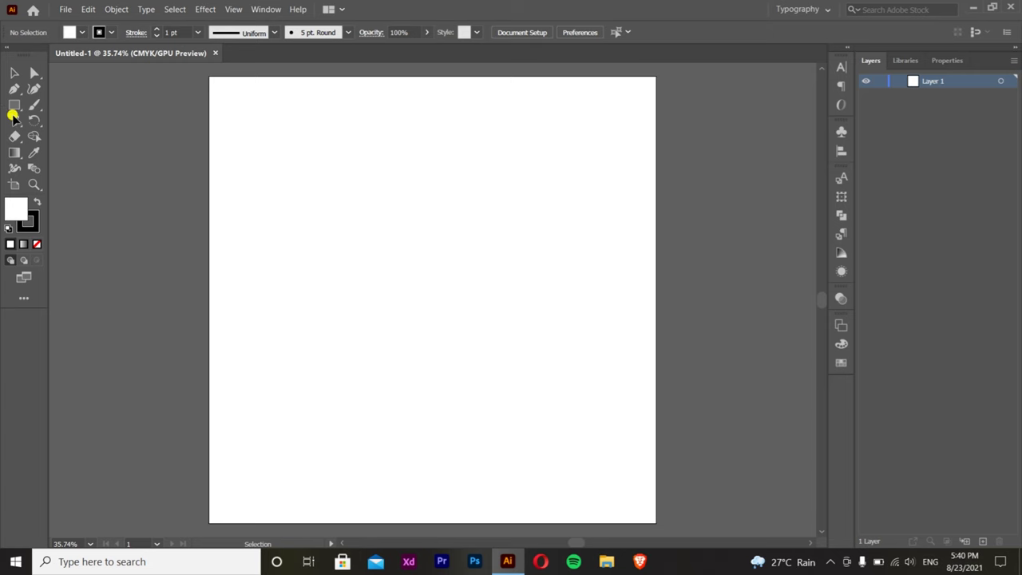
- Add a text object containing the letter D on the artboard
{"action": "key", "text": "t"}
{"action": "left_click", "coordinate": [356, 267]}
{"action": "type", "text": "D"}
- Set the D in ClementePDaq-UltraBold and scale it up to about 843 pt
{"action": "left_click", "coordinate": [529, 32]}
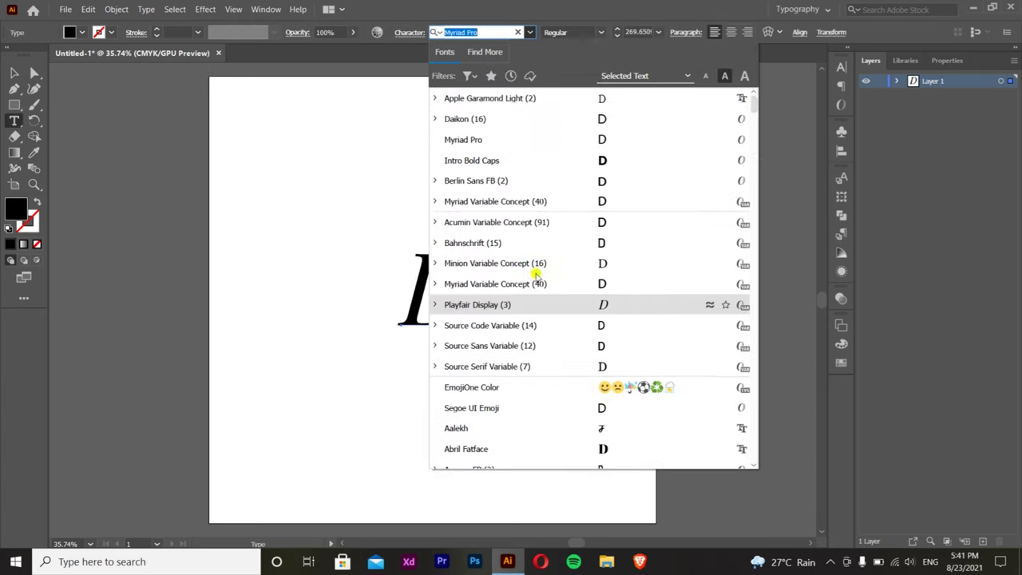
{"action": "left_click_drag", "start_coordinate": [753, 100], "coordinate": [752, 254]}
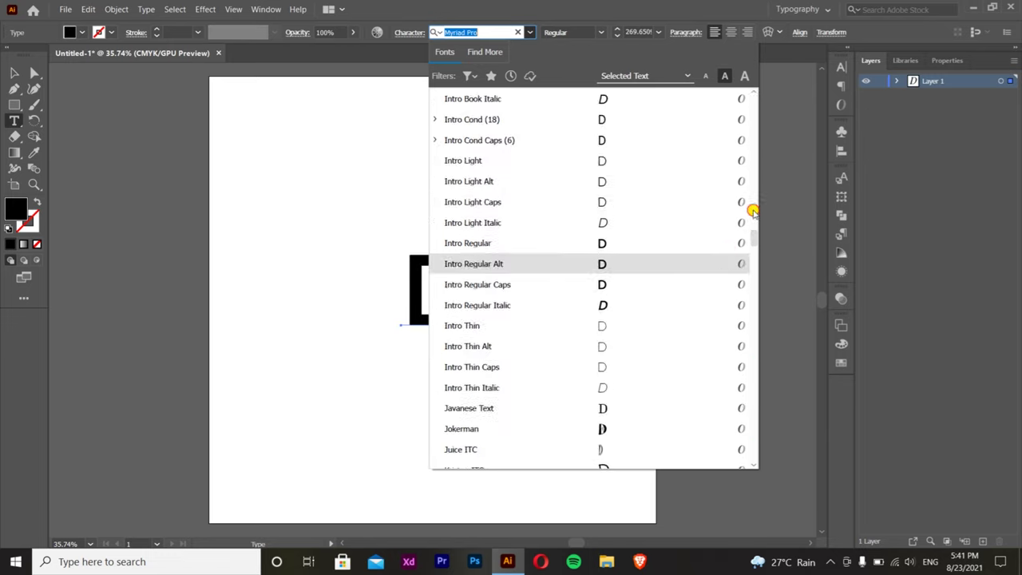
{"action": "scroll", "coordinate": [612, 397], "scroll_direction": "up", "scroll_amount": 15}
{"action": "scroll", "coordinate": [607, 406], "scroll_direction": "up", "scroll_amount": 10}
{"action": "scroll", "coordinate": [607, 229], "scroll_direction": "up", "scroll_amount": 5}
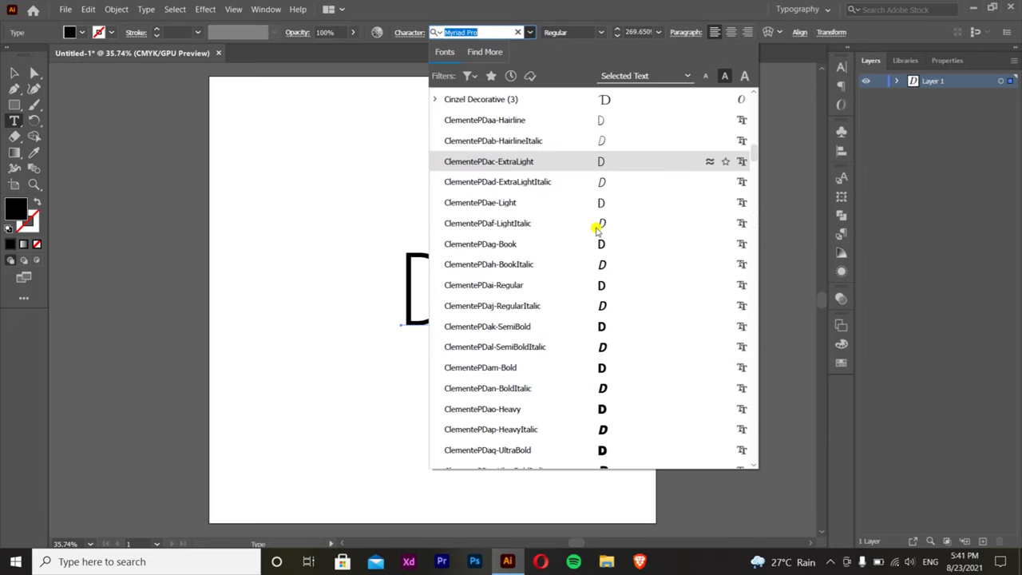
{"action": "left_click", "coordinate": [479, 443]}
{"action": "key", "text": "Escape"}
{"action": "mouse_move", "coordinate": [456, 320]}
{"action": "left_mouse_down"}
{"action": "mouse_move", "coordinate": [457, 375]}
{"action": "mouse_move", "coordinate": [463, 340]}
{"action": "mouse_move", "coordinate": [598, 325]}
{"action": "mouse_move", "coordinate": [510, 313]}
{"action": "left_mouse_up"}
- Fill the letter D with a pink colour from the Color Picker
{"action": "double_click", "coordinate": [16, 208]}
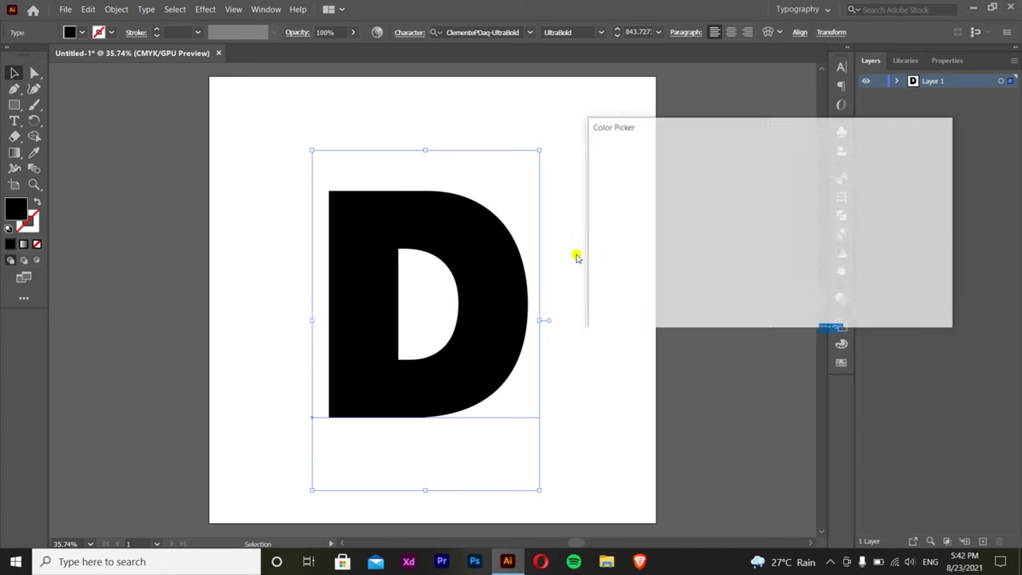
{"action": "left_click_drag", "start_coordinate": [690, 197], "coordinate": [734, 169]}
{"action": "left_click", "coordinate": [912, 170]}
- Move the pink D slightly higher on the page
{"action": "scroll", "coordinate": [437, 252], "scroll_direction": "down", "scroll_amount": 1}
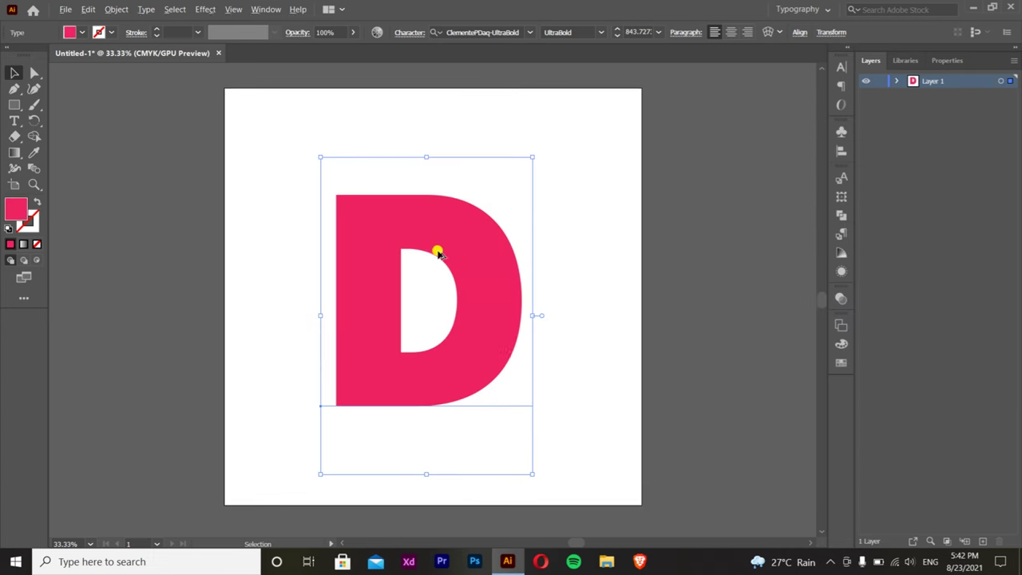
{"action": "left_click_drag", "start_coordinate": [477, 302], "coordinate": [489, 250]}
{"action": "left_click", "coordinate": [615, 254]}
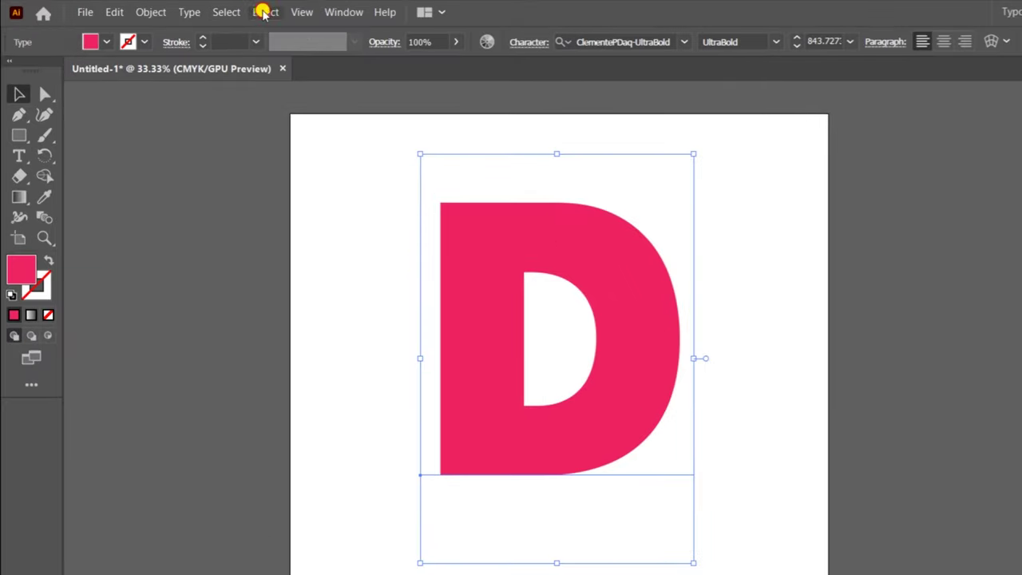
- Extrude the D in 3D with 833 pt depth and a tilted rotation, then lower it
{"action": "left_click", "coordinate": [264, 12]}
{"action": "mouse_move", "coordinate": [343, 113]}
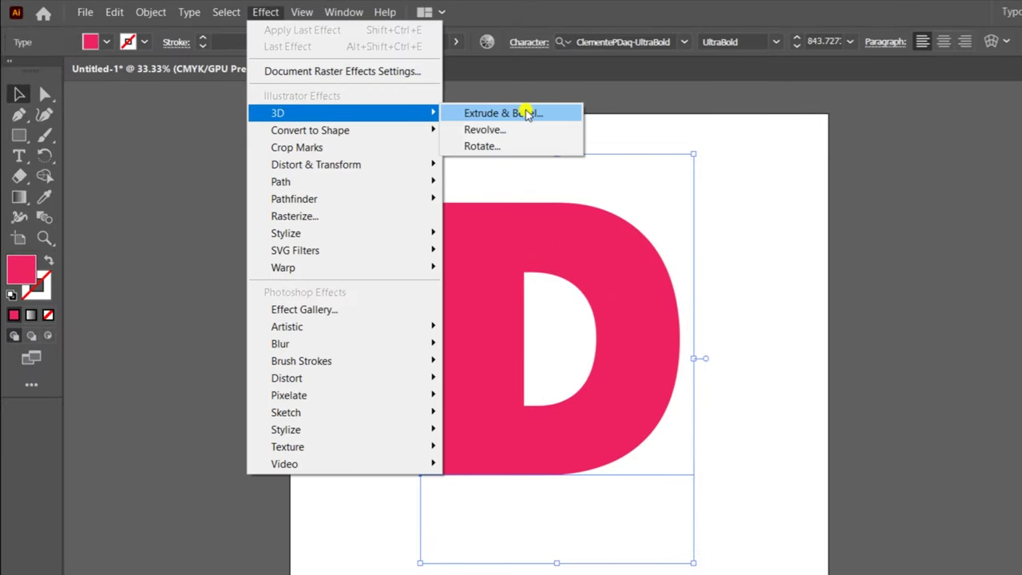
{"action": "left_click", "coordinate": [503, 113]}
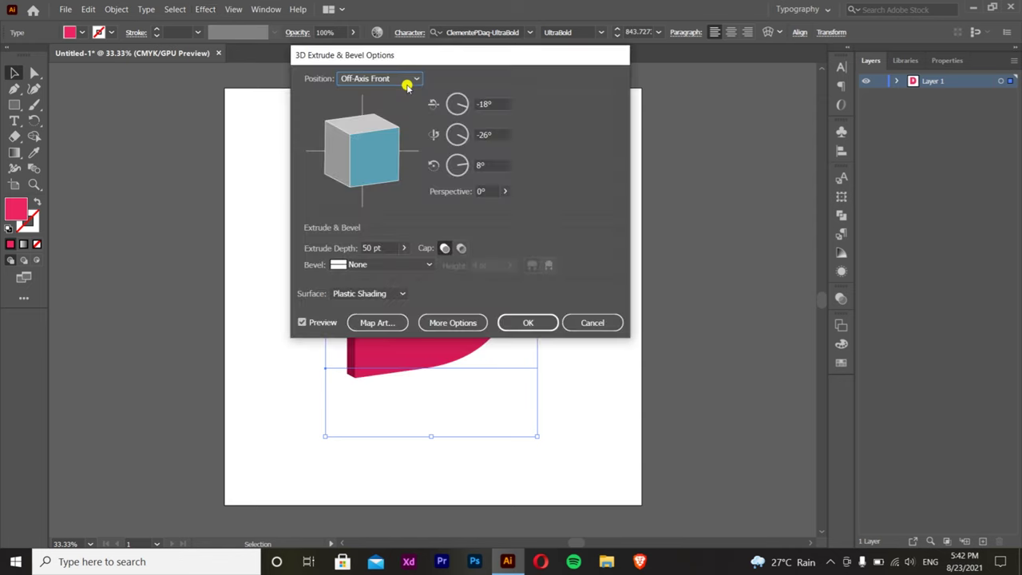
{"action": "left_click_drag", "start_coordinate": [467, 57], "coordinate": [664, 61]}
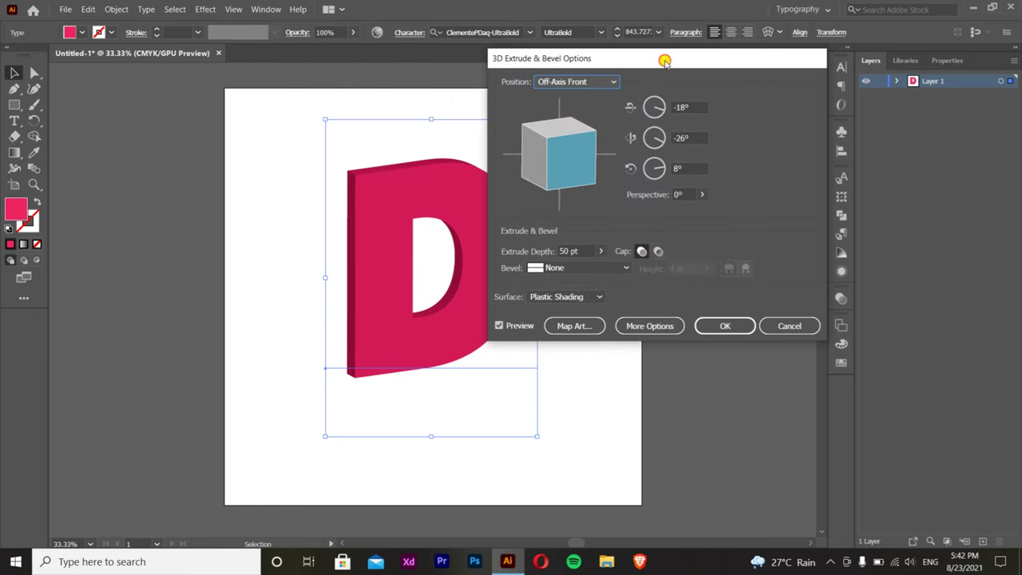
{"action": "left_click", "coordinate": [601, 250]}
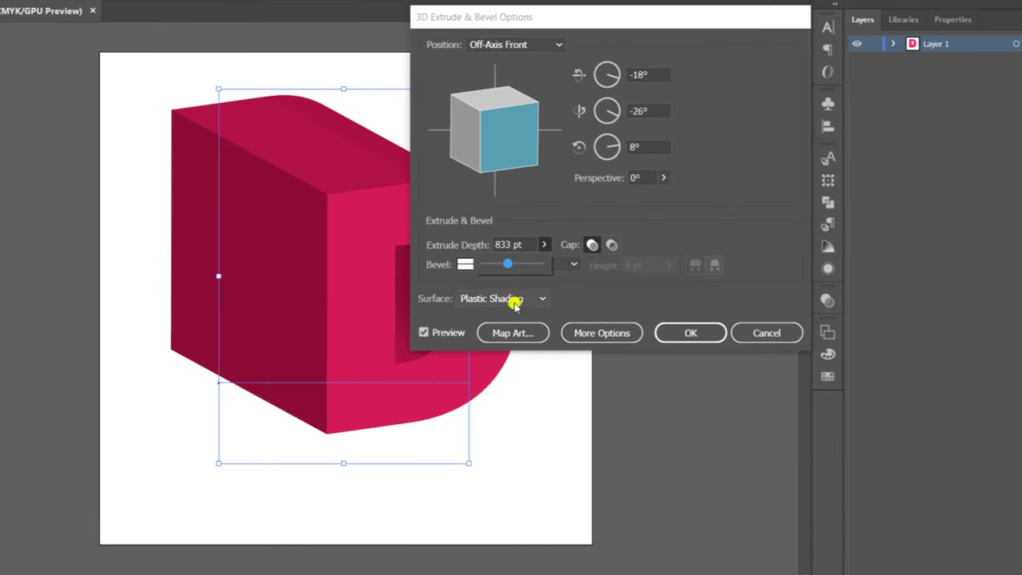
{"action": "mouse_move", "coordinate": [507, 133]}
{"action": "left_mouse_down"}
{"action": "mouse_move", "coordinate": [491, 119]}
{"action": "mouse_move", "coordinate": [490, 85]}
{"action": "mouse_move", "coordinate": [487, 119]}
{"action": "mouse_move", "coordinate": [445, 163]}
{"action": "mouse_move", "coordinate": [516, 164]}
{"action": "mouse_move", "coordinate": [450, 141]}
{"action": "mouse_move", "coordinate": [536, 174]}
{"action": "mouse_move", "coordinate": [496, 116]}
{"action": "mouse_move", "coordinate": [497, 144]}
{"action": "mouse_move", "coordinate": [527, 144]}
{"action": "mouse_move", "coordinate": [535, 132]}
{"action": "mouse_move", "coordinate": [453, 153]}
{"action": "mouse_move", "coordinate": [498, 157]}
{"action": "left_mouse_up"}
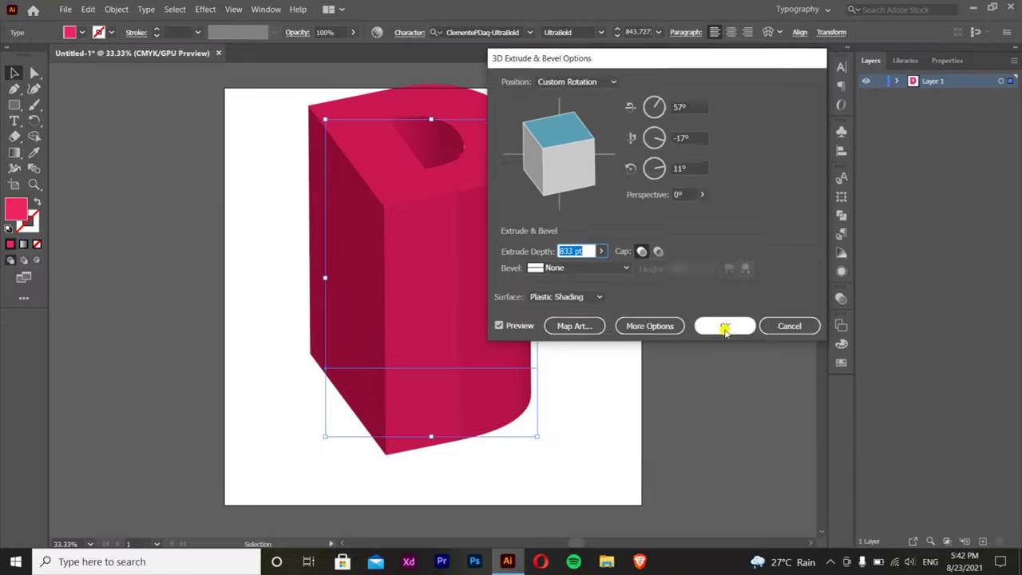
{"action": "left_click", "coordinate": [692, 332]}
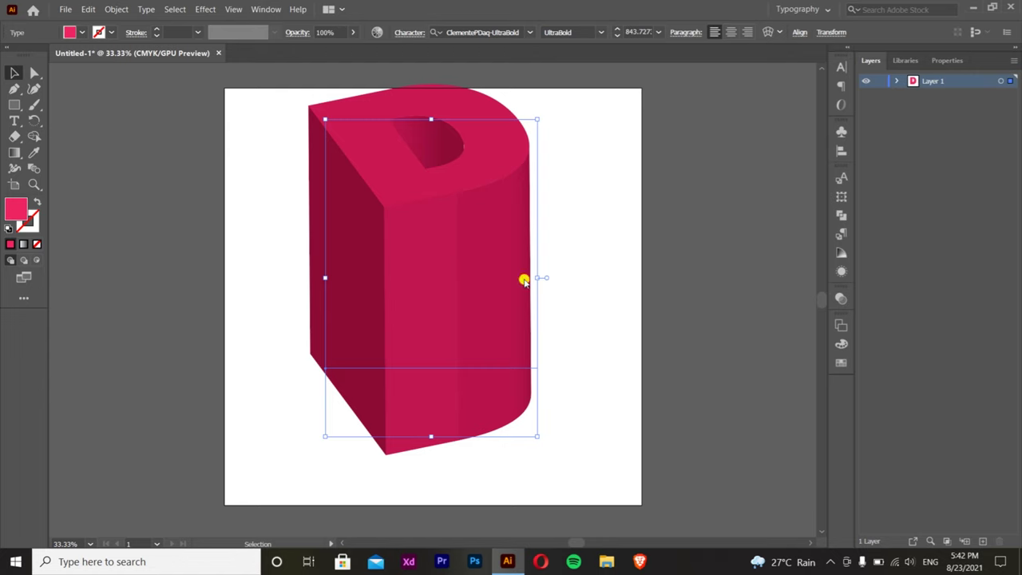
{"action": "left_click_drag", "start_coordinate": [463, 245], "coordinate": [471, 311]}
- Expand the 3D D's appearance into flat vector shapes
{"action": "left_click", "coordinate": [118, 8]}
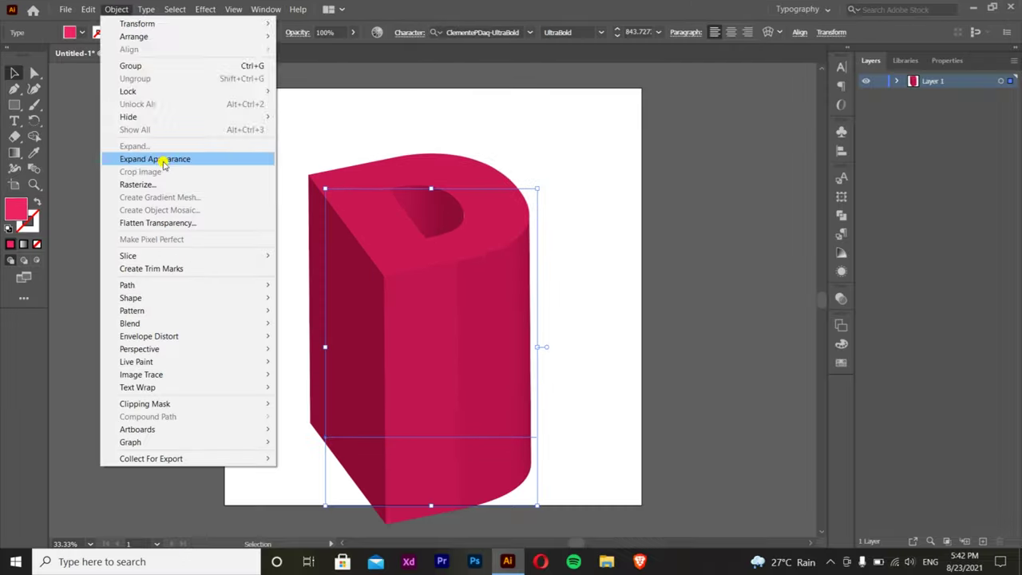
{"action": "left_click", "coordinate": [228, 158]}
{"action": "left_click_drag", "start_coordinate": [469, 274], "coordinate": [509, 351]}
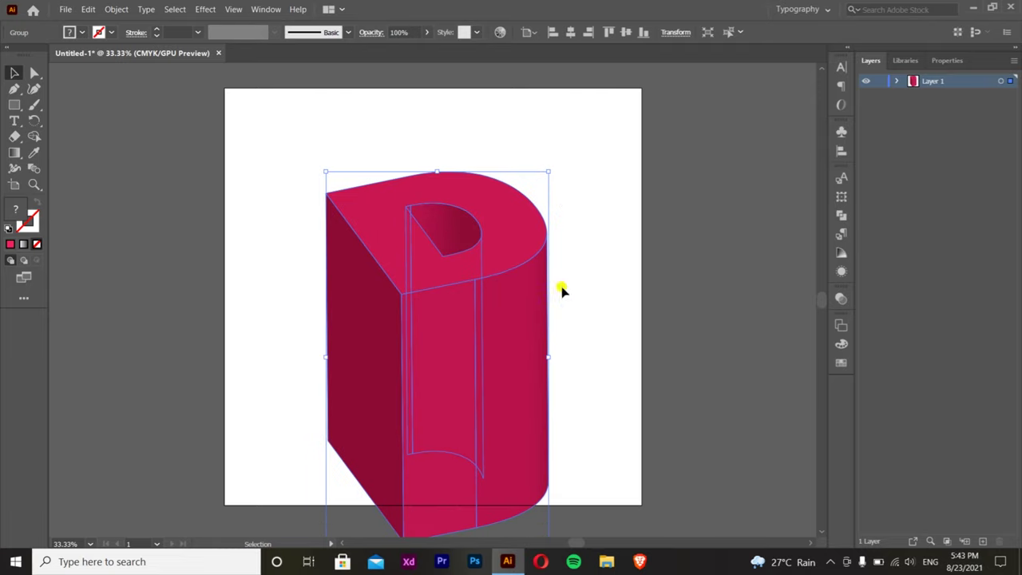
- Ungroup the expanded D twice so each face can be selected separately
{"action": "right_click", "coordinate": [495, 281]}
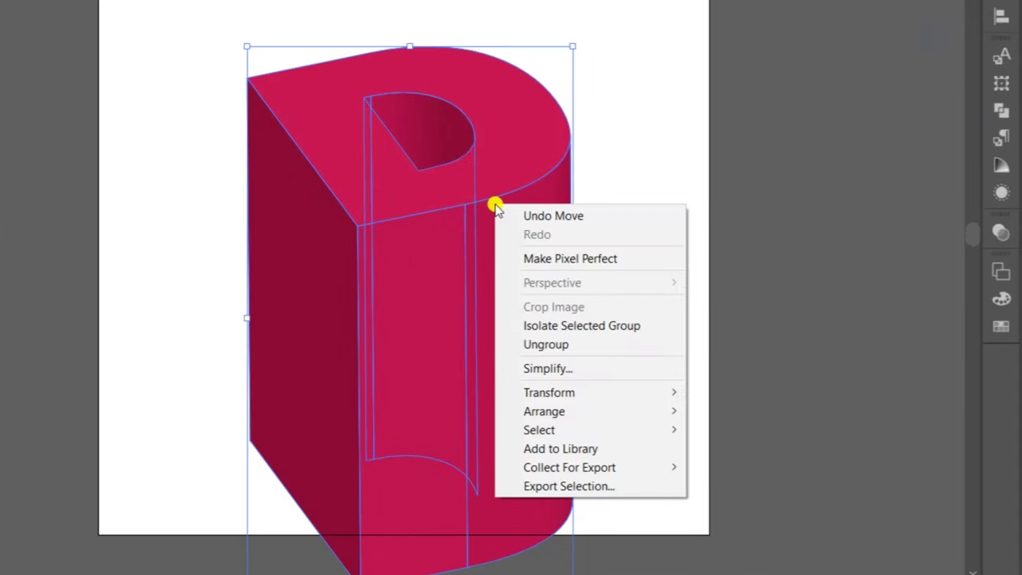
{"action": "left_click", "coordinate": [548, 345]}
{"action": "left_click", "coordinate": [631, 264]}
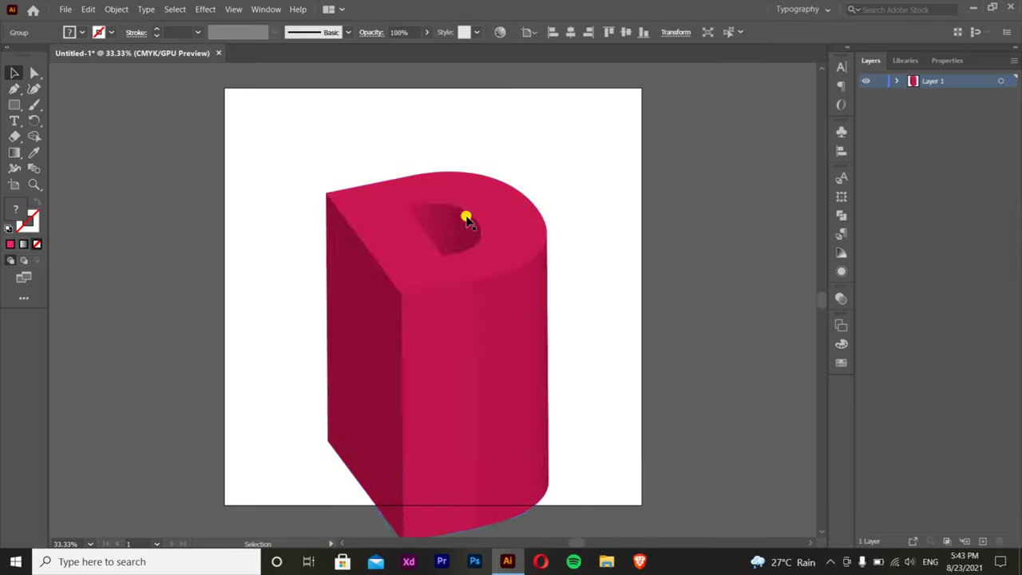
{"action": "left_click", "coordinate": [441, 226]}
{"action": "right_click", "coordinate": [389, 217]}
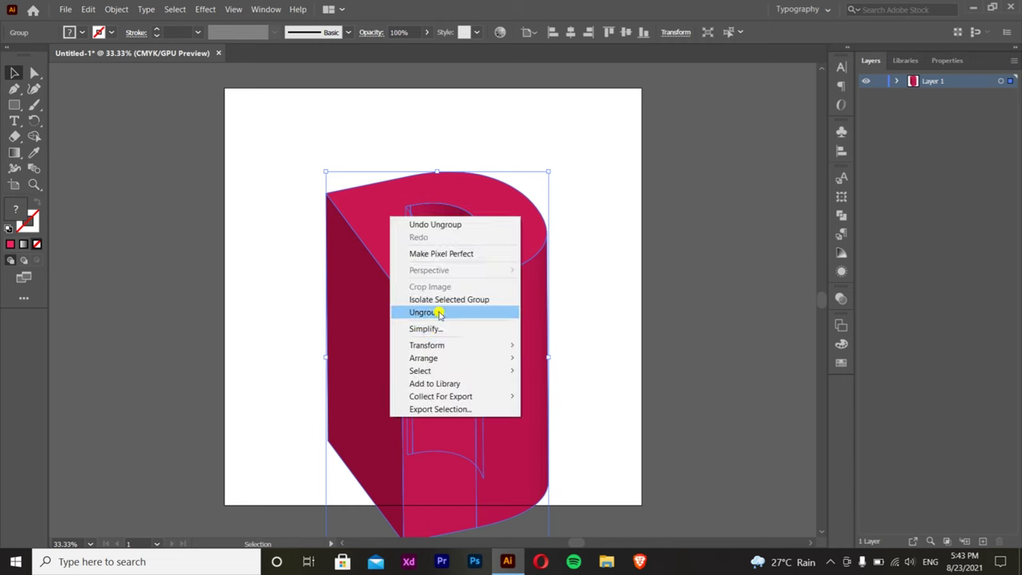
{"action": "left_click", "coordinate": [450, 313]}
{"action": "left_click", "coordinate": [507, 232]}
{"action": "left_click", "coordinate": [520, 404]}
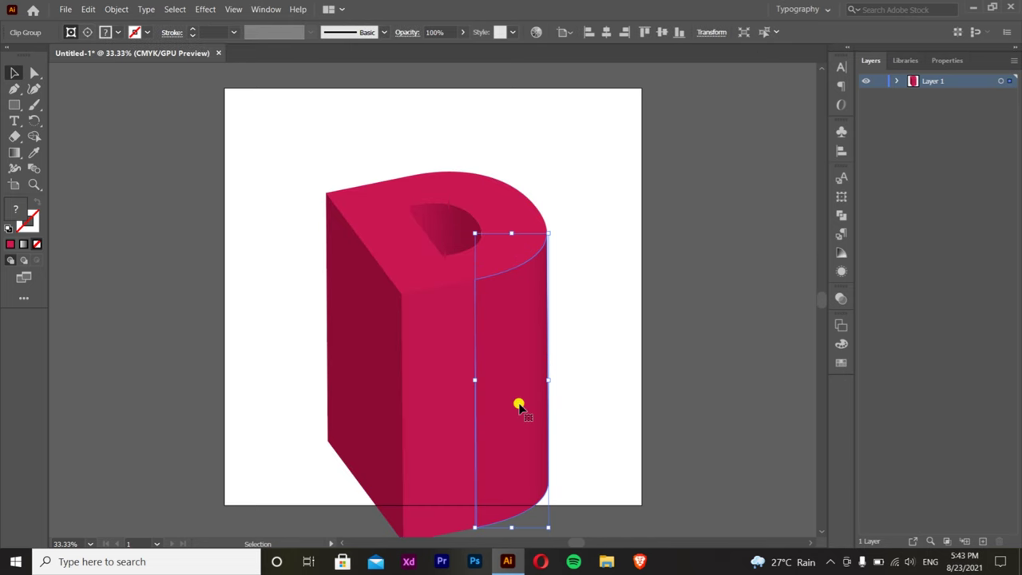
{"action": "left_click", "coordinate": [420, 399]}
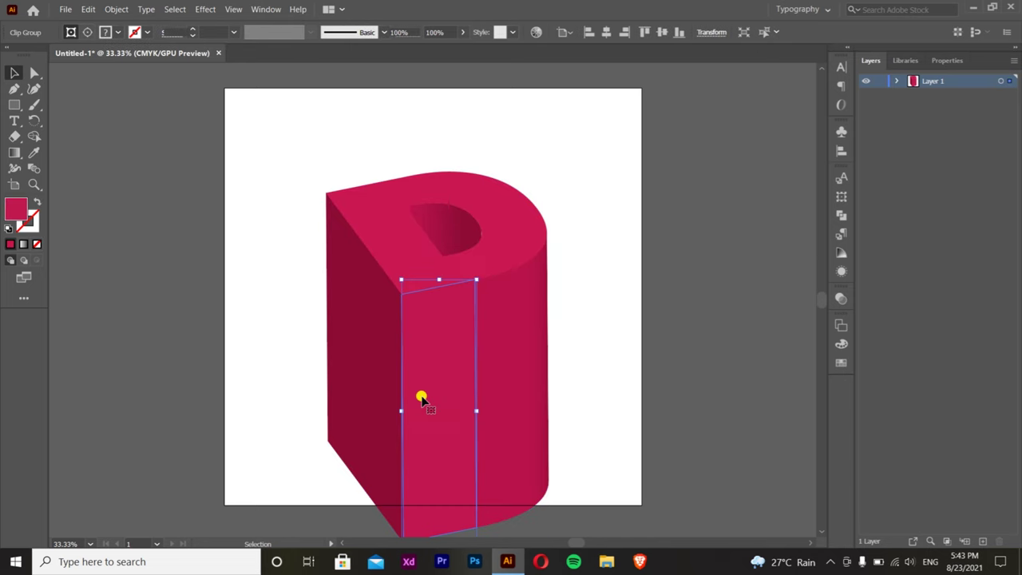
- Recolour the dark left side face of the D teal
{"action": "left_click", "coordinate": [354, 370]}
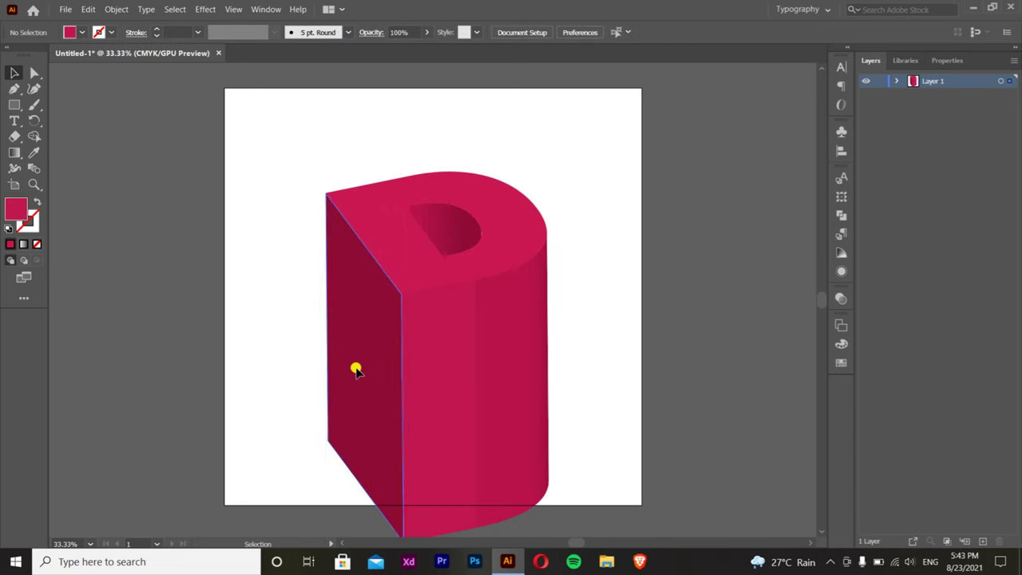
{"action": "double_click", "coordinate": [18, 211]}
{"action": "left_click_drag", "start_coordinate": [786, 254], "coordinate": [770, 251]}
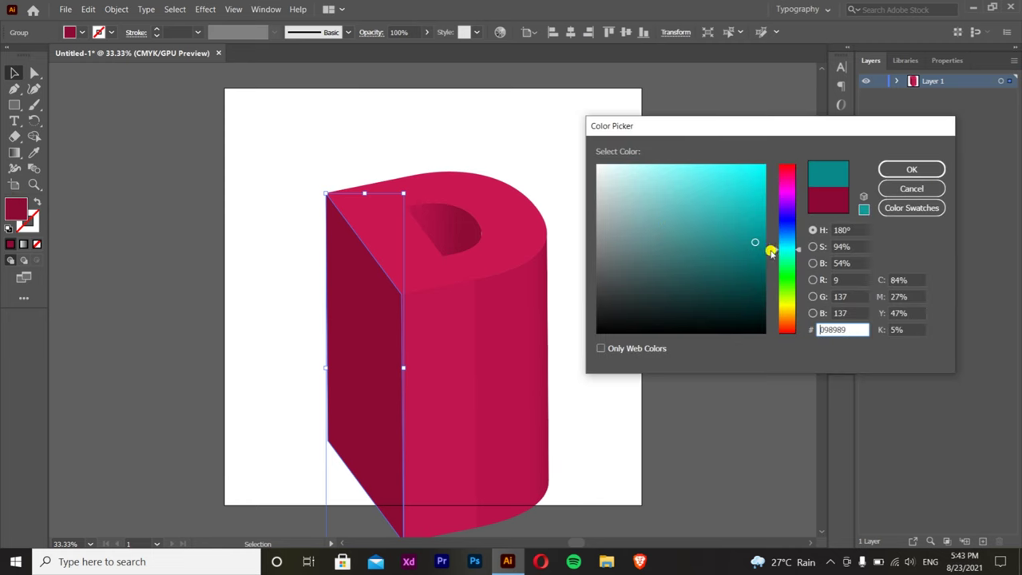
{"action": "left_click", "coordinate": [679, 209]}
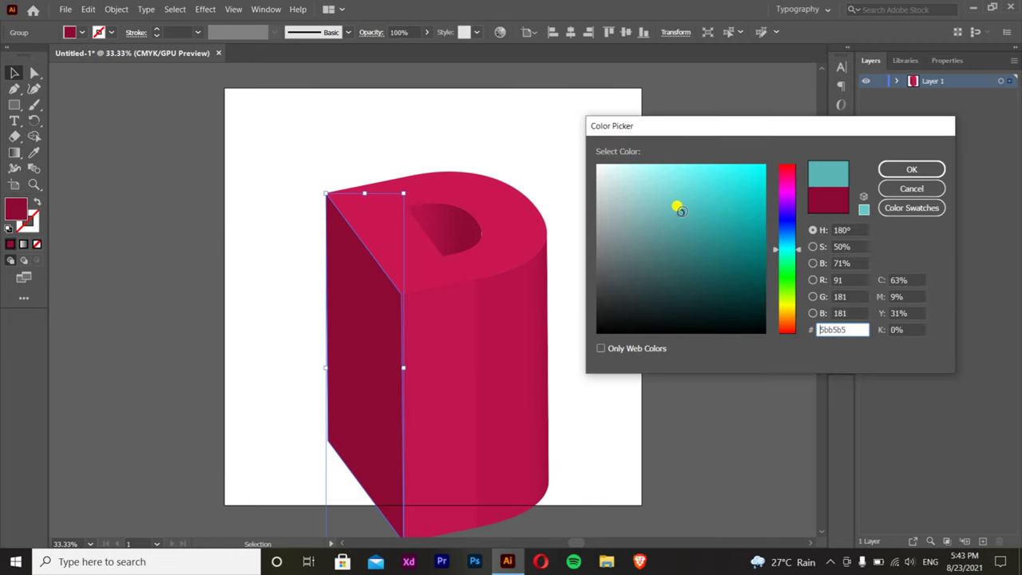
{"action": "left_click", "coordinate": [911, 169]}
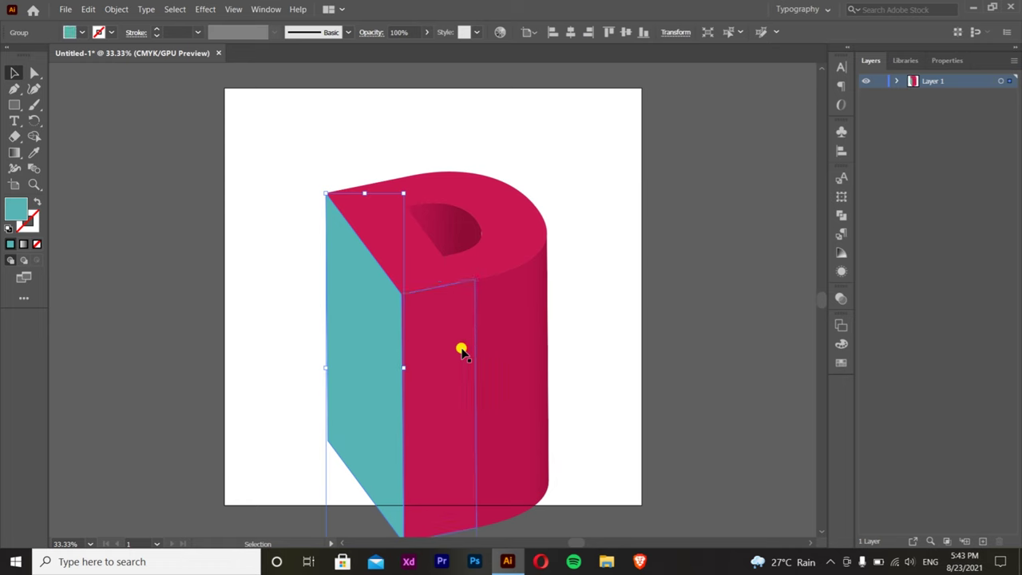
- Fill the crimson front face of the D with blue
{"action": "left_click", "coordinate": [462, 351]}
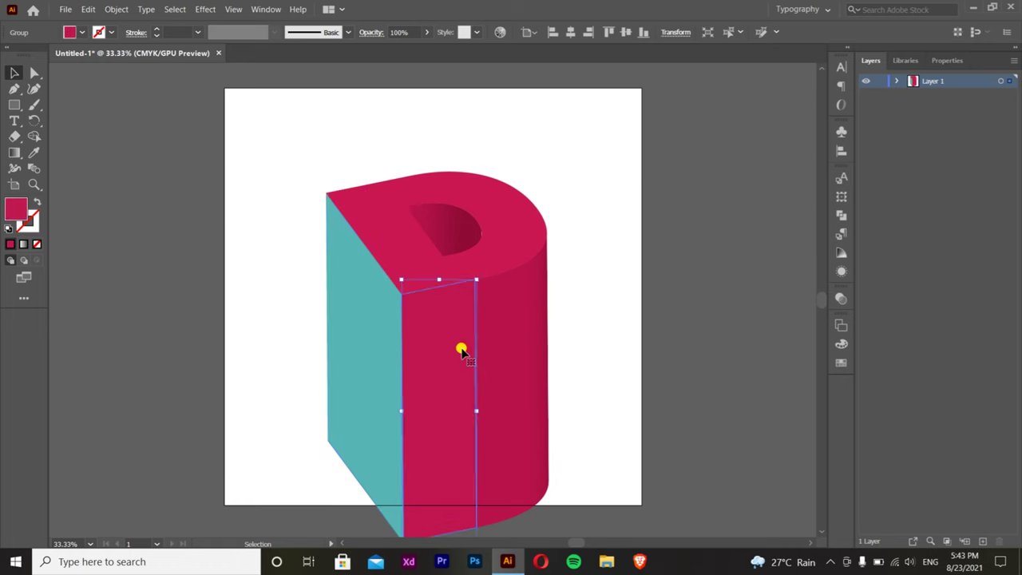
{"action": "double_click", "coordinate": [16, 210]}
{"action": "left_click", "coordinate": [788, 206]}
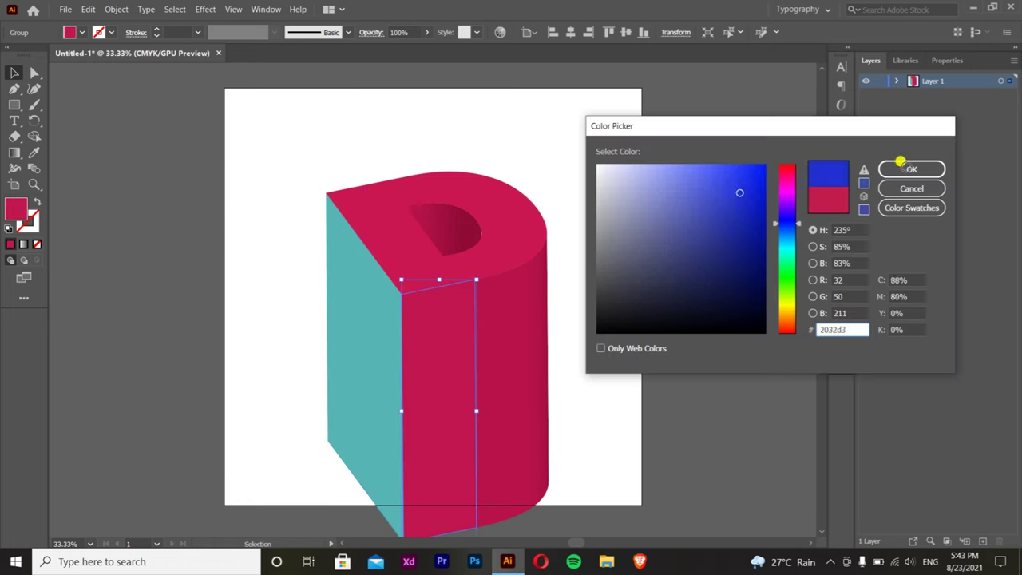
{"action": "left_click", "coordinate": [688, 195]}
- Give the right curved face the front's blue, then a darker blue
{"action": "left_click", "coordinate": [901, 169]}
{"action": "left_click", "coordinate": [520, 330]}
{"action": "key", "text": "i"}
{"action": "left_click", "coordinate": [449, 348]}
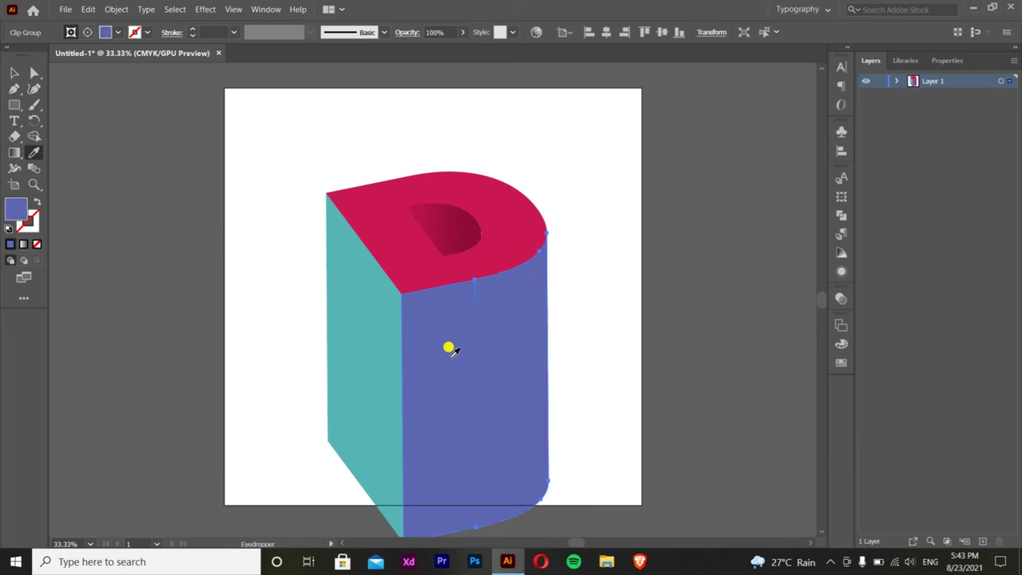
{"action": "double_click", "coordinate": [15, 210]}
{"action": "left_click", "coordinate": [712, 181]}
{"action": "left_click", "coordinate": [910, 169]}
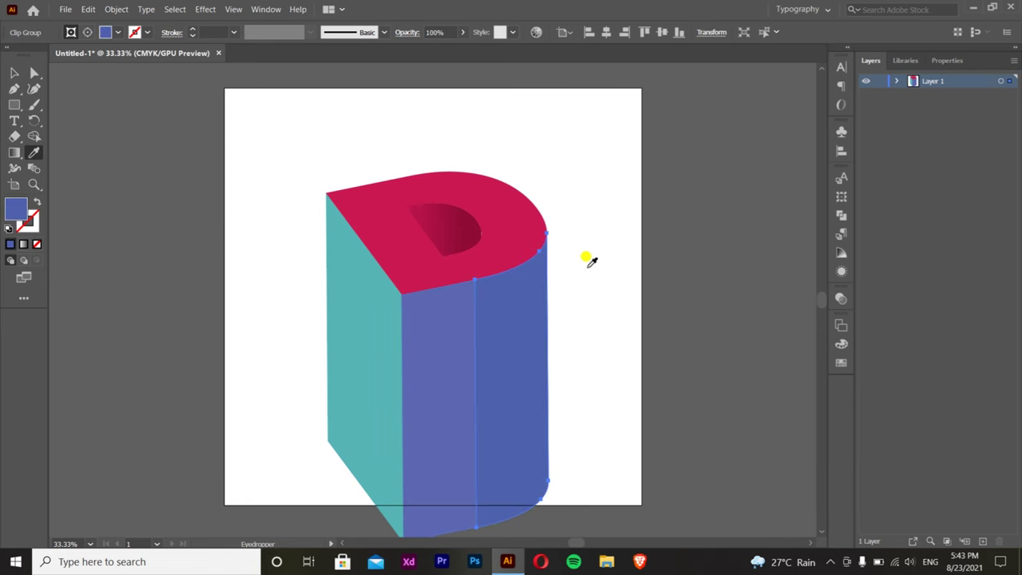
- Fill the D's inner hole with the side face's blue using the Eyedropper
{"action": "key", "text": "v"}
{"action": "left_click", "coordinate": [511, 221]}
{"action": "left_click", "coordinate": [447, 229]}
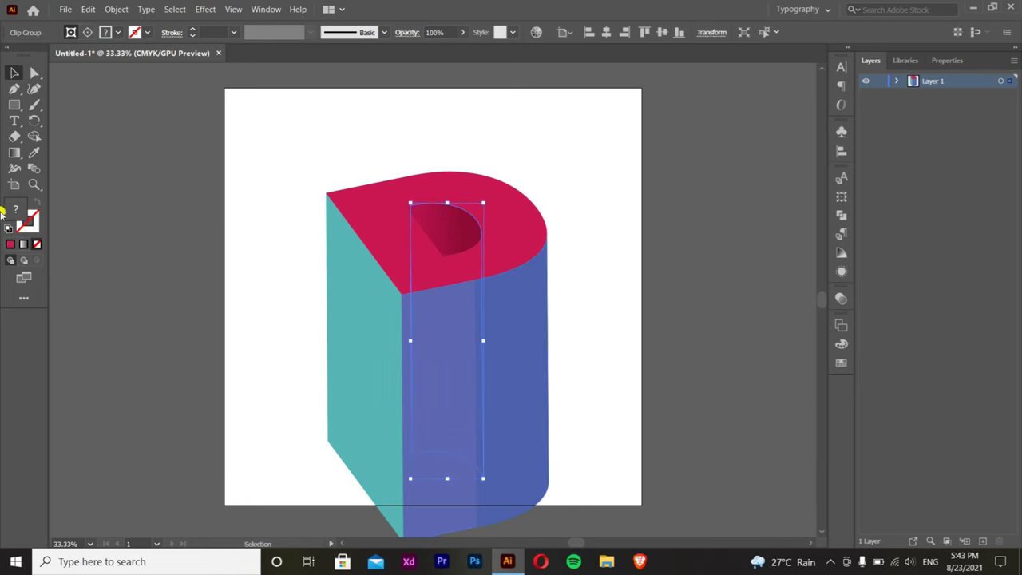
{"action": "key", "text": "i"}
{"action": "left_click", "coordinate": [530, 351]}
{"action": "key", "text": "v"}
- Reposition the whole D group back near its original spot
{"action": "left_click", "coordinate": [326, 354]}
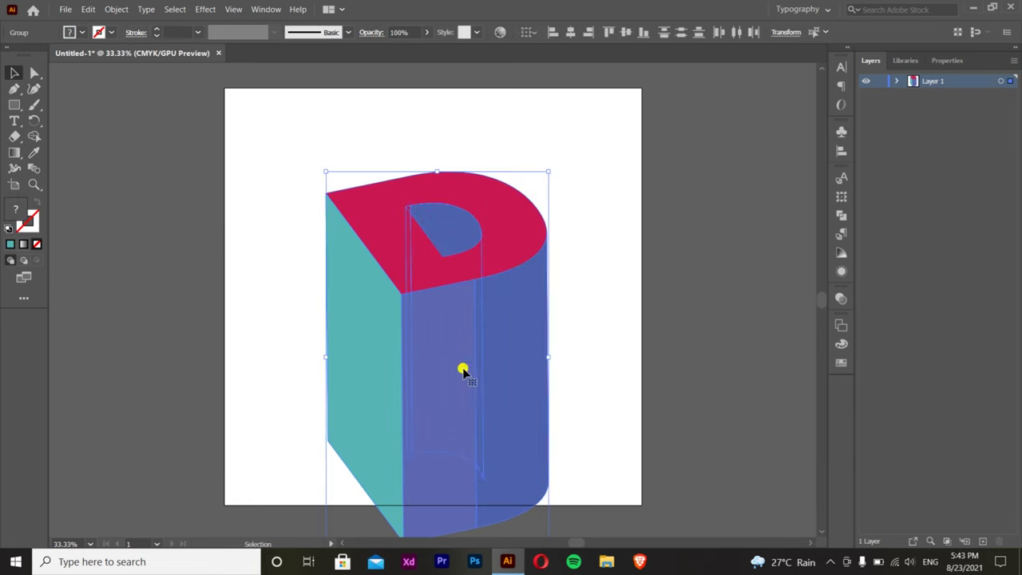
{"action": "mouse_move", "coordinate": [443, 352]}
{"action": "left_mouse_down"}
{"action": "mouse_move", "coordinate": [448, 385]}
{"action": "mouse_move", "coordinate": [511, 347]}
{"action": "left_mouse_up"}
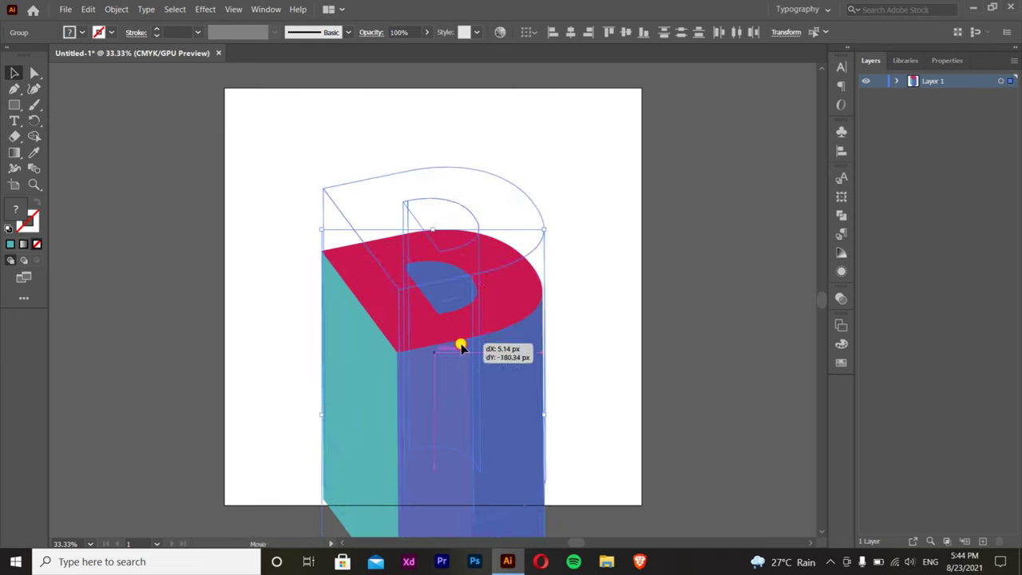
{"action": "left_click_drag", "start_coordinate": [464, 380], "coordinate": [461, 346]}
{"action": "left_click", "coordinate": [610, 285]}
{"action": "left_click", "coordinate": [454, 354]}
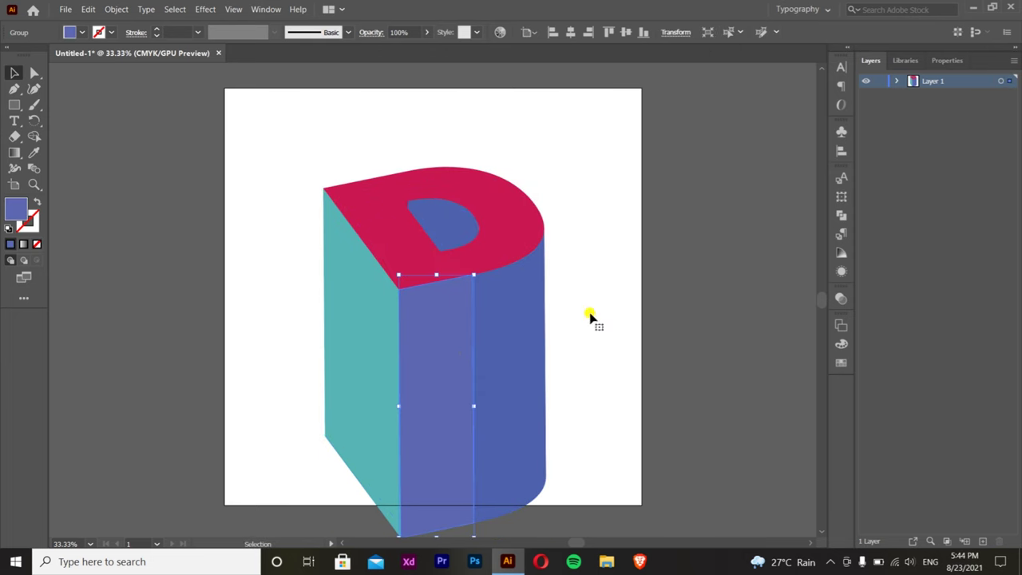
{"action": "left_click", "coordinate": [389, 320]}
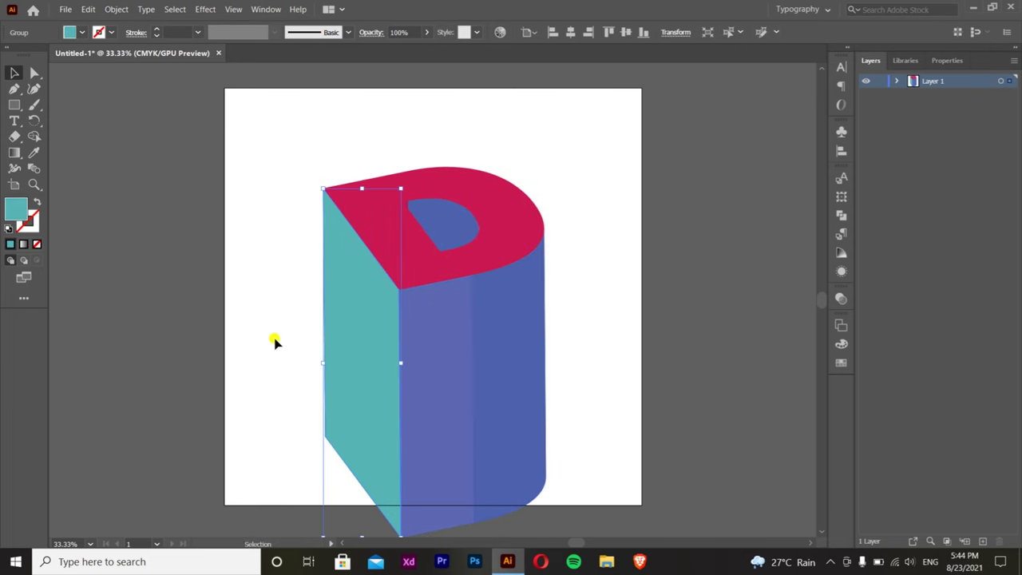
- Give the left face a -90° gradient starting from blue
{"action": "key", "text": "g"}
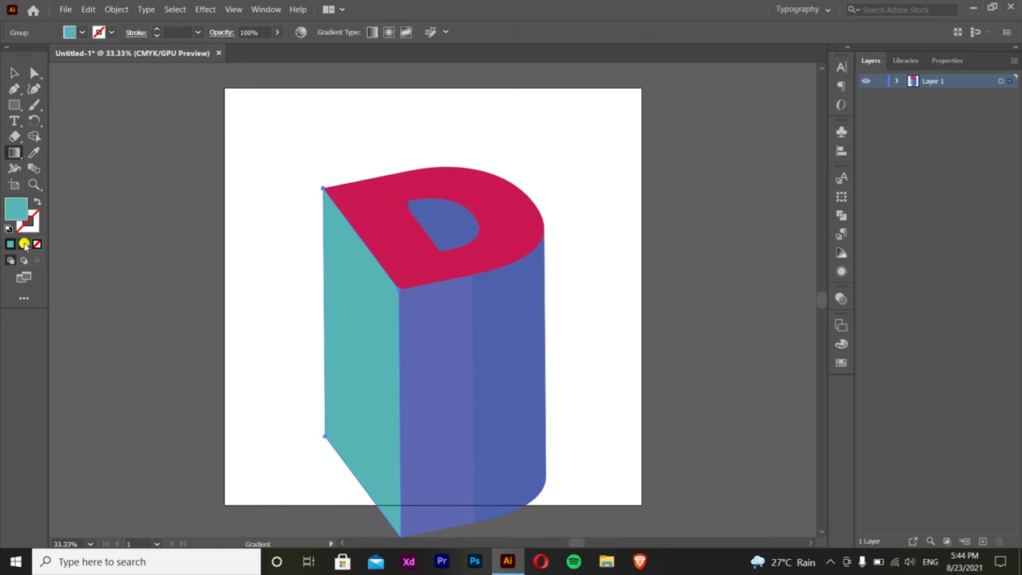
{"action": "left_click", "coordinate": [24, 244]}
{"action": "left_click", "coordinate": [128, 200]}
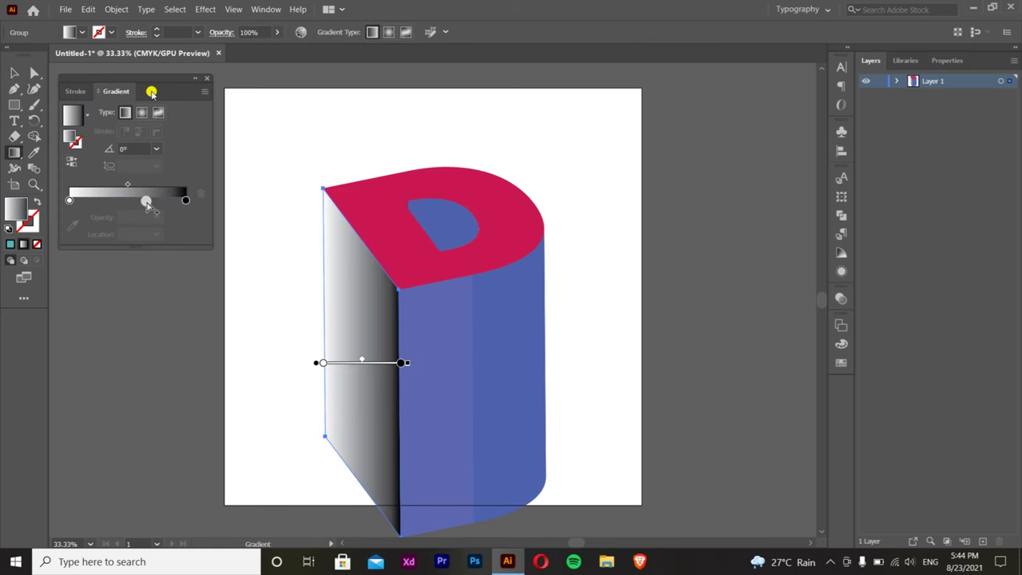
{"action": "mouse_move", "coordinate": [151, 79]}
{"action": "left_mouse_down"}
{"action": "mouse_move", "coordinate": [532, 39]}
{"action": "mouse_move", "coordinate": [625, 41]}
{"action": "left_mouse_up"}
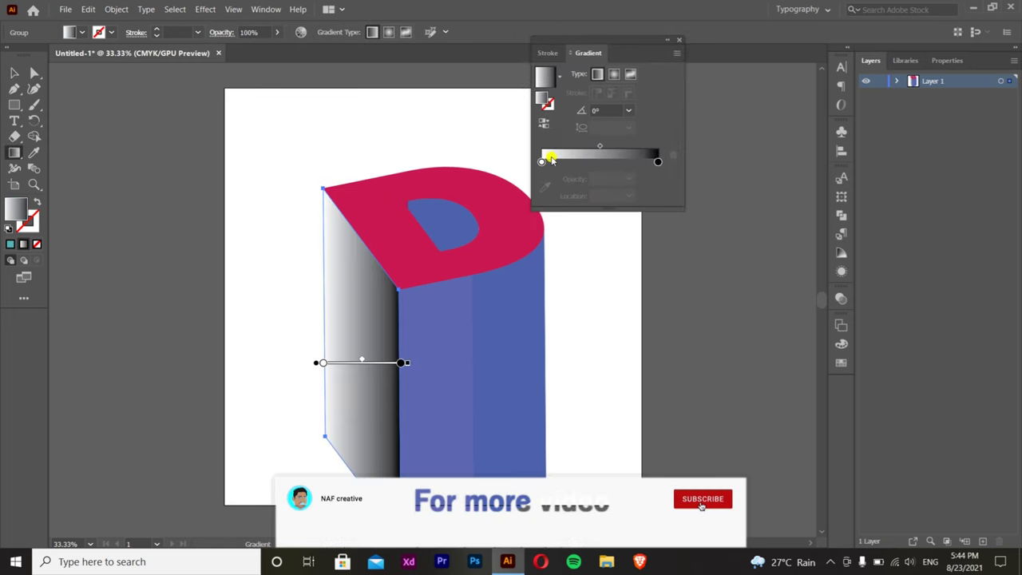
{"action": "left_click", "coordinate": [629, 110]}
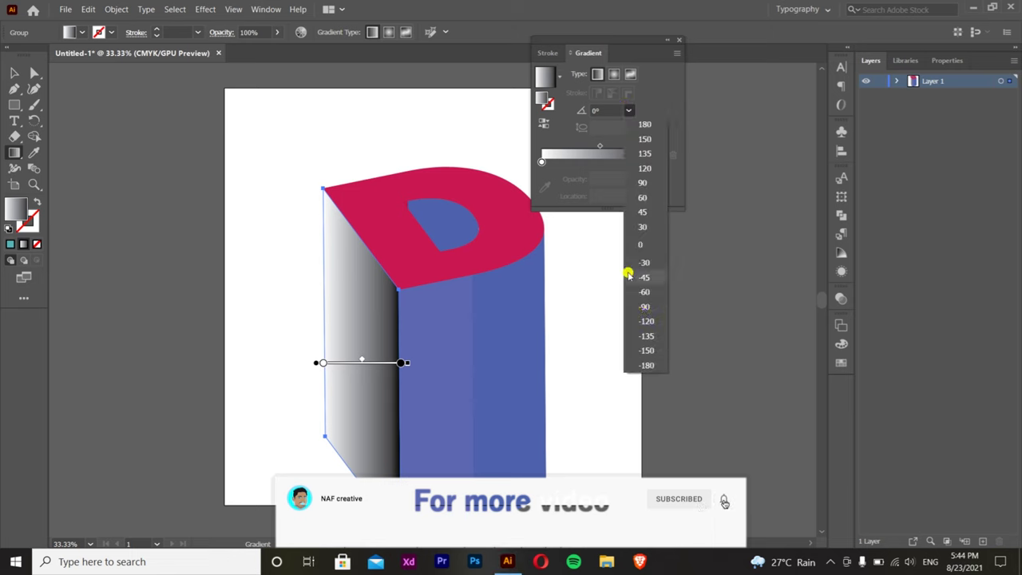
{"action": "left_click", "coordinate": [643, 307]}
{"action": "left_click", "coordinate": [541, 162]}
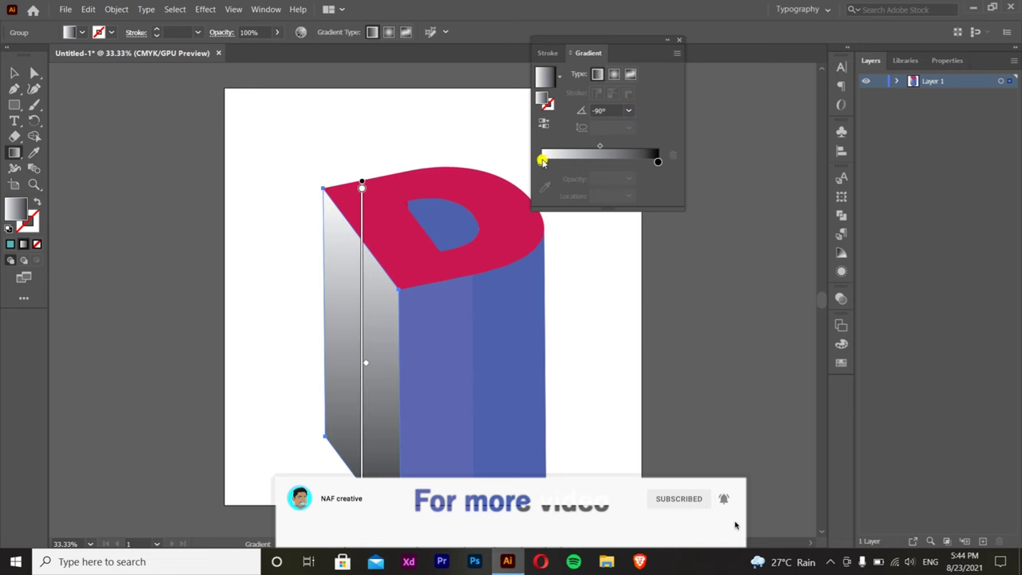
{"action": "double_click", "coordinate": [541, 162]}
{"action": "left_click", "coordinate": [619, 172]}
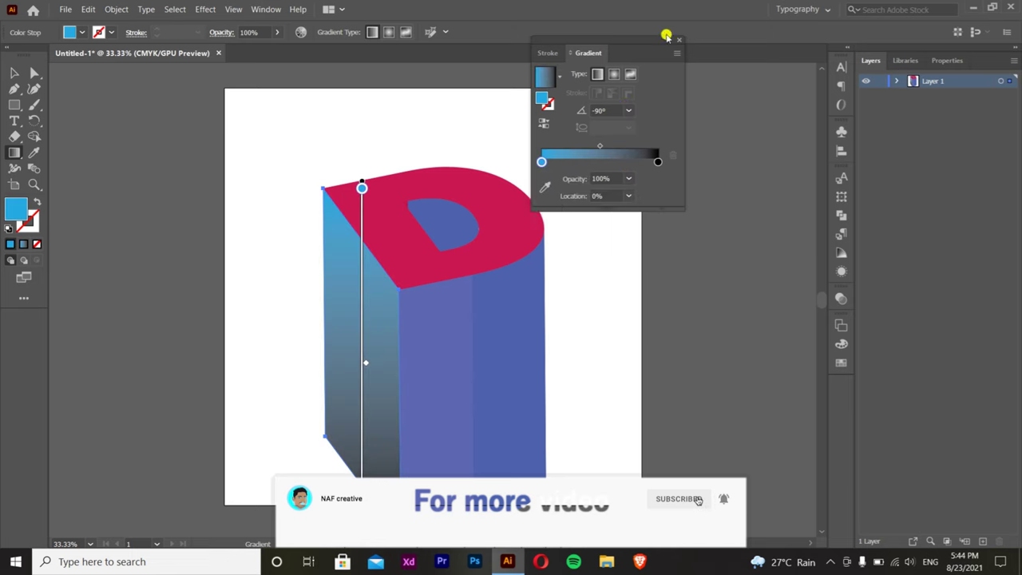
{"action": "left_click_drag", "start_coordinate": [668, 39], "coordinate": [725, 48]}
- Copy the gradient to the middle face at -90° with a dark blue start stop
{"action": "left_click", "coordinate": [433, 358]}
{"action": "key", "text": "i"}
{"action": "left_click", "coordinate": [322, 281]}
{"action": "left_click", "coordinate": [686, 136]}
{"action": "left_click", "coordinate": [714, 328]}
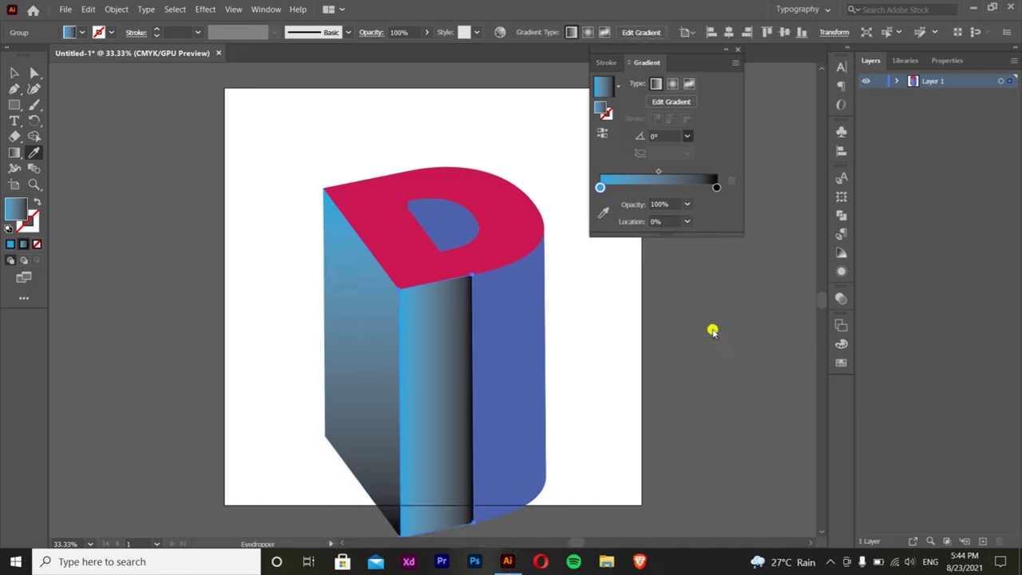
{"action": "left_click", "coordinate": [599, 186]}
{"action": "double_click", "coordinate": [600, 187]}
{"action": "left_click", "coordinate": [610, 271]}
{"action": "left_click", "coordinate": [15, 74]}
- Copy the middle face's gradient onto the right face of the D
{"action": "left_click", "coordinate": [515, 347]}
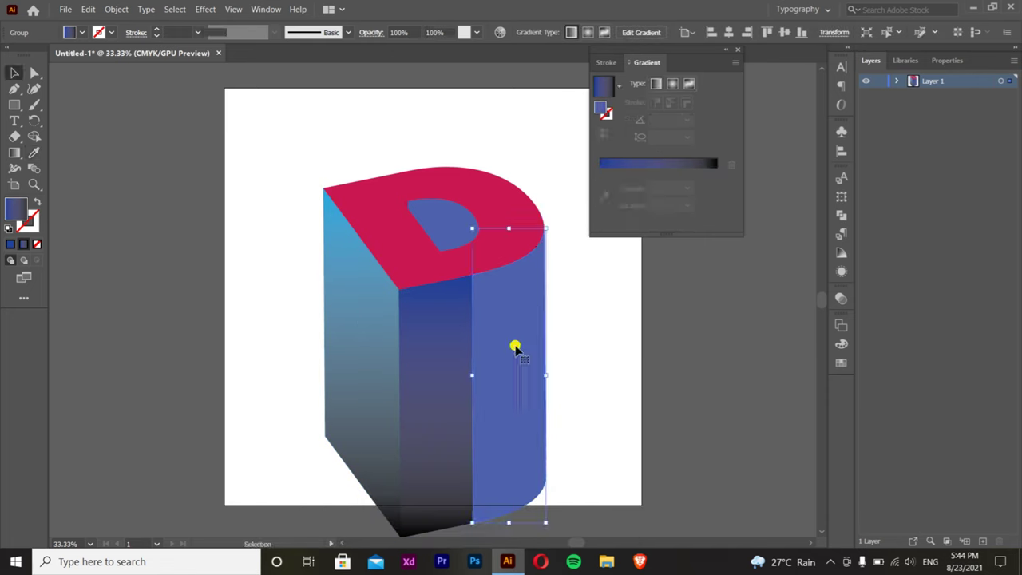
{"action": "key", "text": "i"}
{"action": "left_click", "coordinate": [435, 339]}
{"action": "left_click", "coordinate": [10, 74]}
- Apply the gradient to the inner hole at -90° with the midpoint at 13%
{"action": "left_click", "coordinate": [394, 420]}
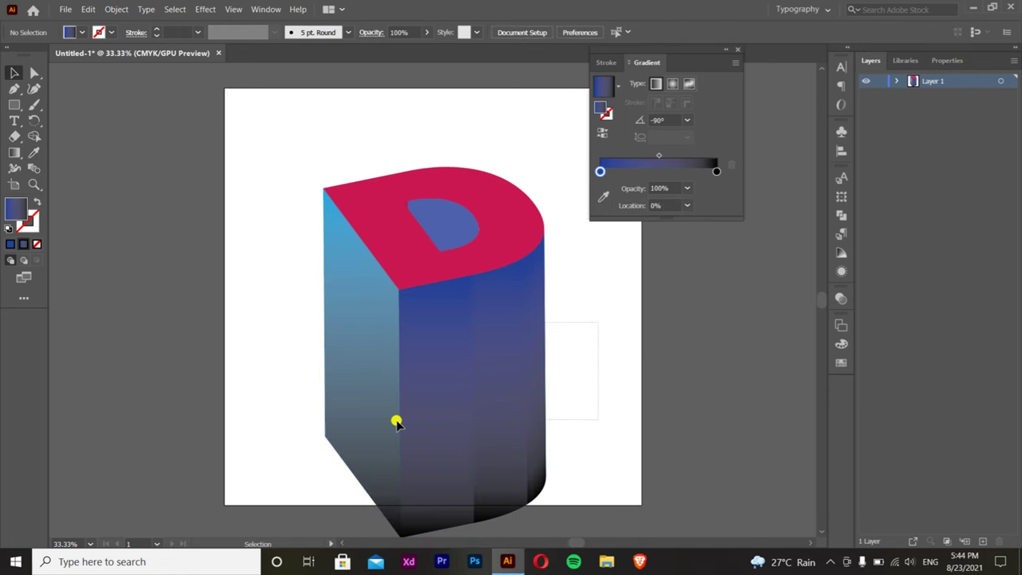
{"action": "left_click", "coordinate": [746, 317]}
{"action": "left_click", "coordinate": [638, 211]}
{"action": "key", "text": "i"}
{"action": "left_click", "coordinate": [323, 218]}
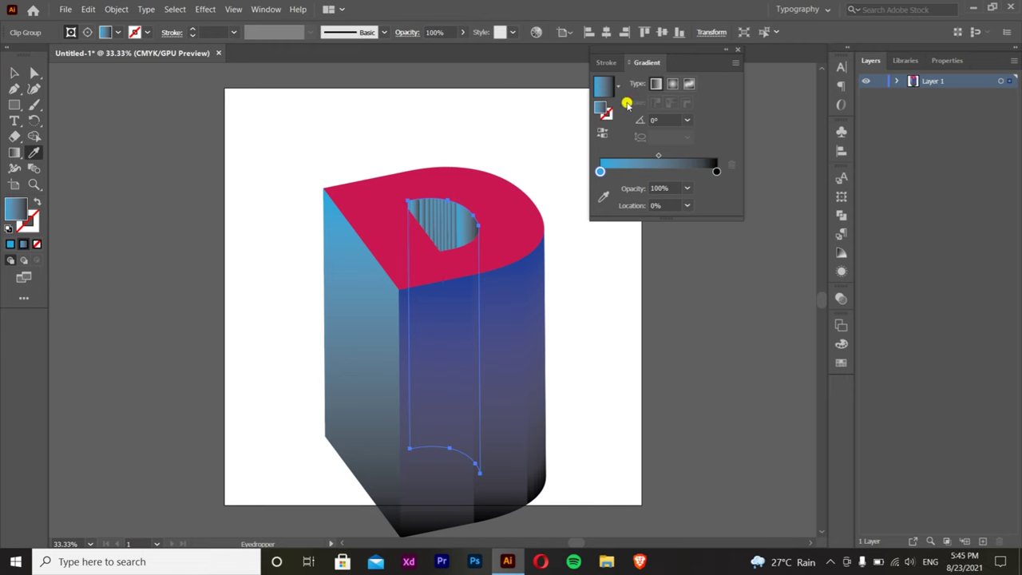
{"action": "left_click", "coordinate": [687, 120]}
{"action": "left_click", "coordinate": [709, 303]}
{"action": "left_click_drag", "start_coordinate": [658, 154], "coordinate": [615, 158]}
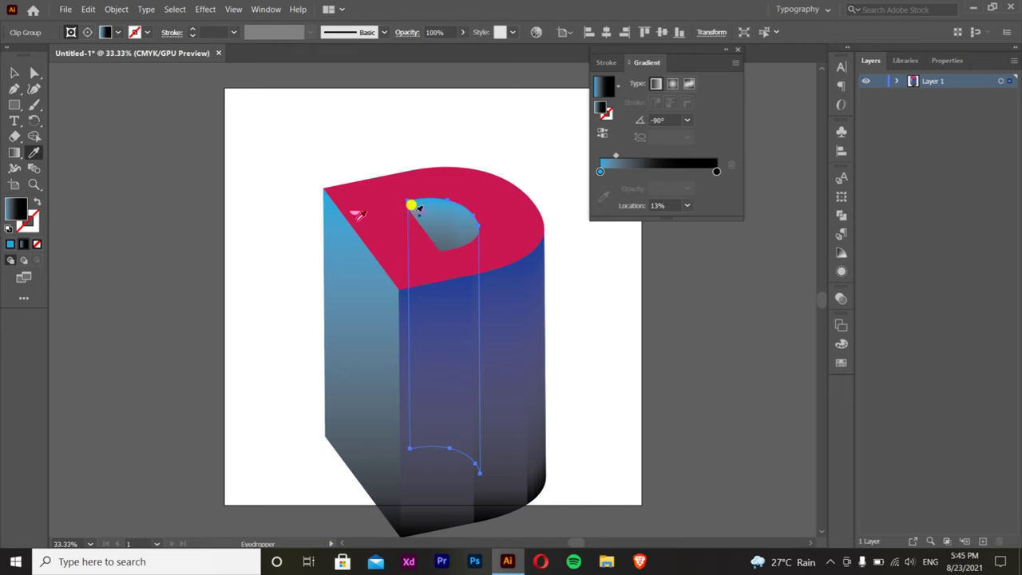
- Fill the top face of the D with mint green
{"action": "key", "text": "v"}
{"action": "left_click", "coordinate": [769, 73]}
{"action": "left_click", "coordinate": [529, 226]}
{"action": "double_click", "coordinate": [16, 209]}
{"action": "left_click", "coordinate": [784, 292]}
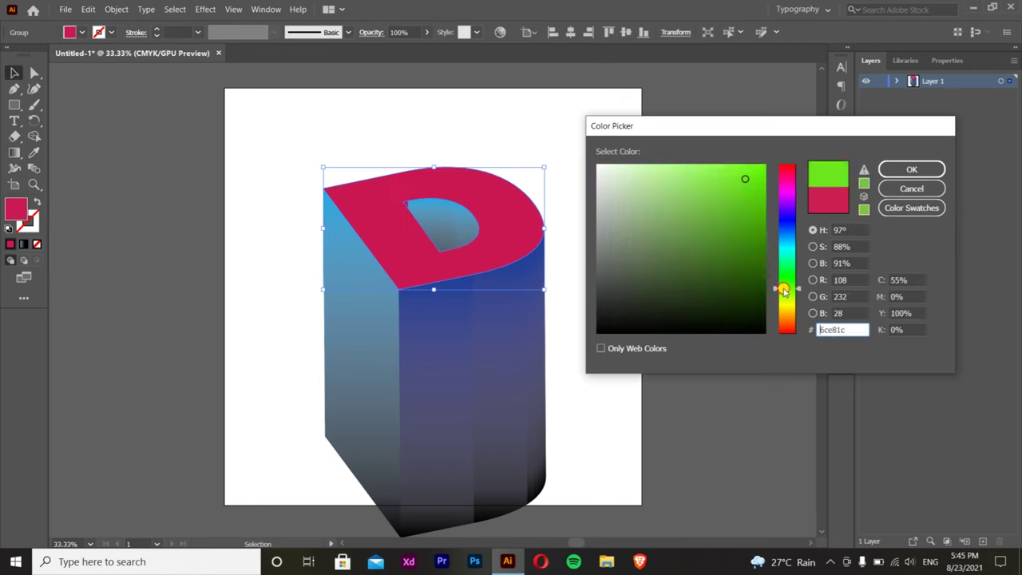
{"action": "left_click", "coordinate": [695, 177]}
- Select the D and sample the inner hole's gradient with the Eyedropper
{"action": "left_click", "coordinate": [911, 169]}
{"action": "left_click", "coordinate": [579, 251]}
{"action": "left_click", "coordinate": [406, 206]}
{"action": "scroll", "coordinate": [411, 170], "scroll_direction": "up", "scroll_amount": 1}
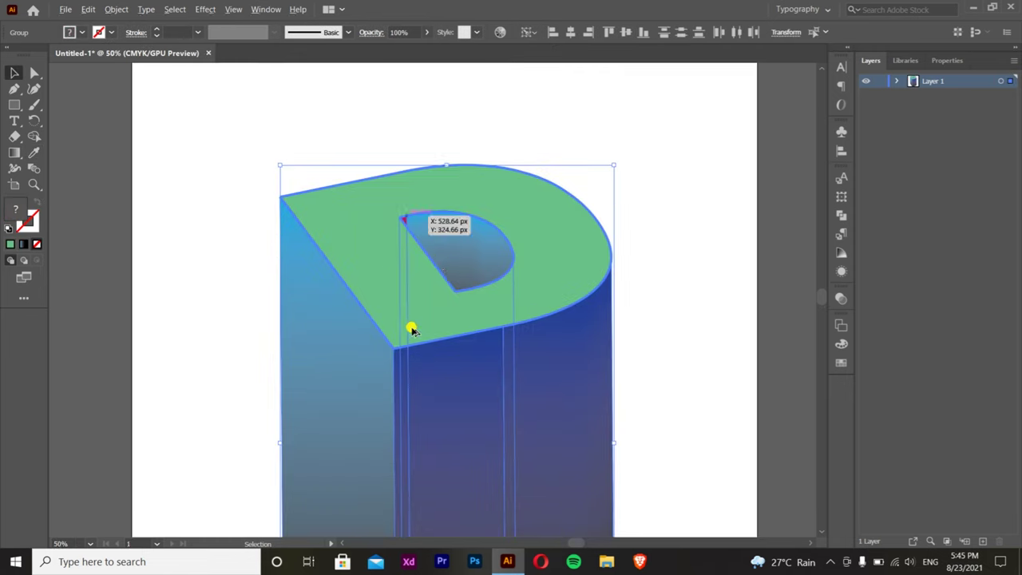
{"action": "key", "text": "ctrl+F9"}
{"action": "key", "text": "i"}
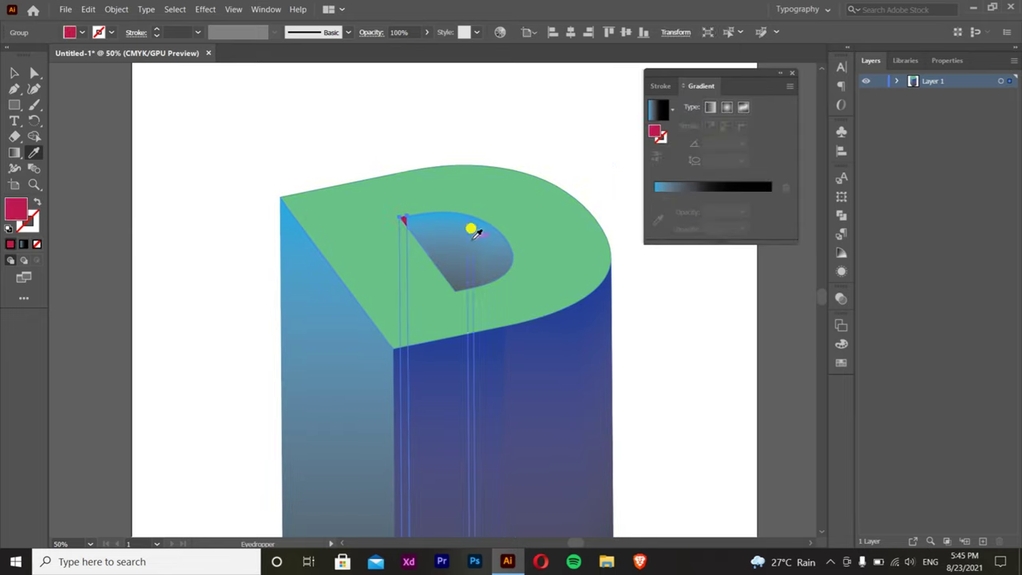
{"action": "left_click", "coordinate": [474, 232]}
{"action": "key", "text": "v"}
- Zoom out and move the whole D a little lower on the artboard
{"action": "key", "text": "ctrl+minus"}
{"action": "left_click", "coordinate": [518, 232]}
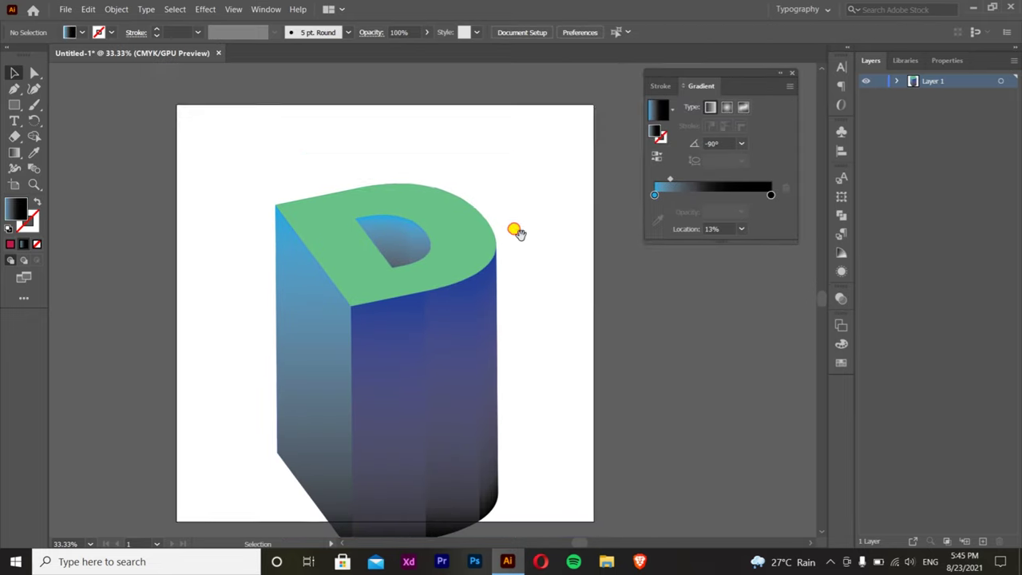
{"action": "mouse_move", "coordinate": [518, 232]}
{"action": "left_mouse_down"}
{"action": "mouse_move", "coordinate": [578, 178]}
{"action": "mouse_move", "coordinate": [539, 221]}
{"action": "left_mouse_up"}
{"action": "left_click_drag", "start_coordinate": [553, 145], "coordinate": [289, 406]}
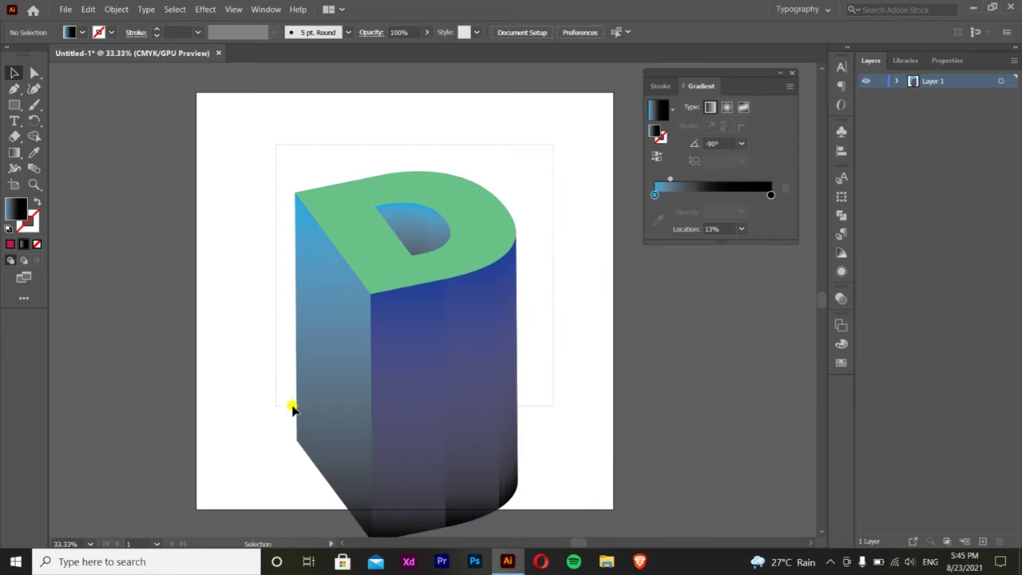
{"action": "mouse_move", "coordinate": [450, 320]}
{"action": "left_mouse_down"}
{"action": "mouse_move", "coordinate": [451, 394]}
{"action": "mouse_move", "coordinate": [461, 339]}
{"action": "left_mouse_up"}
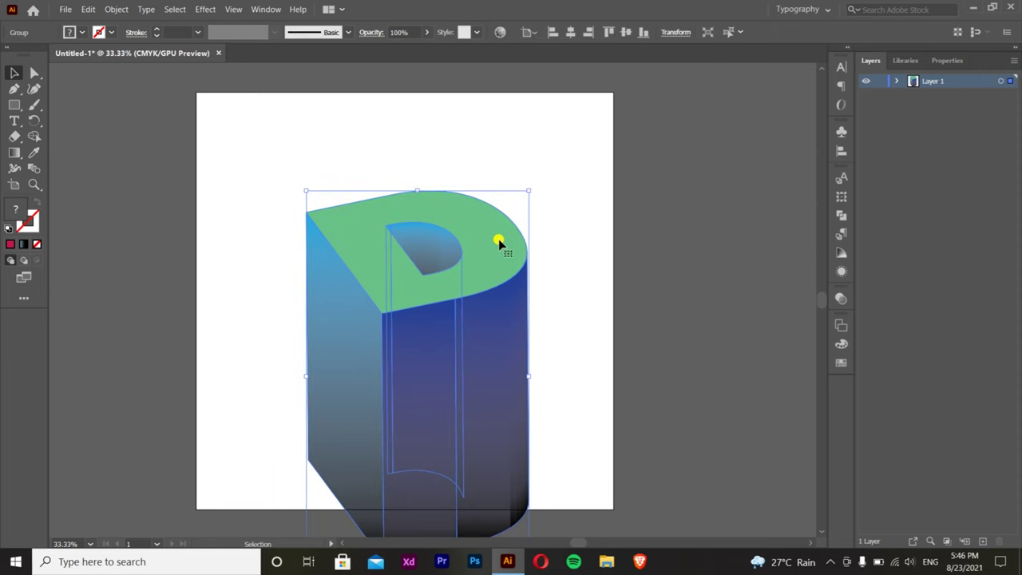
{"action": "left_click", "coordinate": [545, 209]}
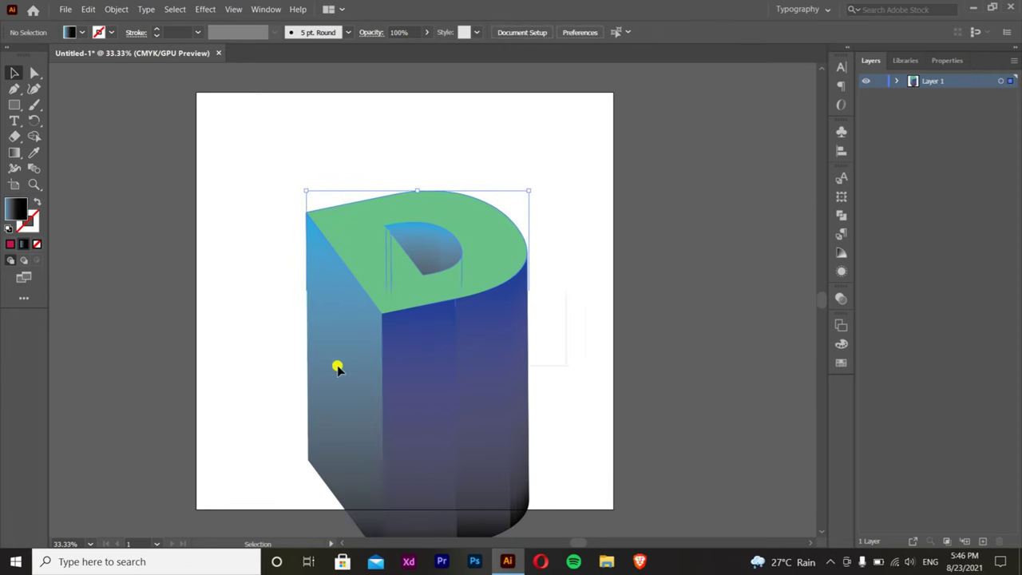
{"action": "left_click_drag", "start_coordinate": [564, 174], "coordinate": [337, 365]}
- Start Object > Expand on the D's gradients, cancel it, then drag a vertical line
{"action": "left_click", "coordinate": [114, 9]}
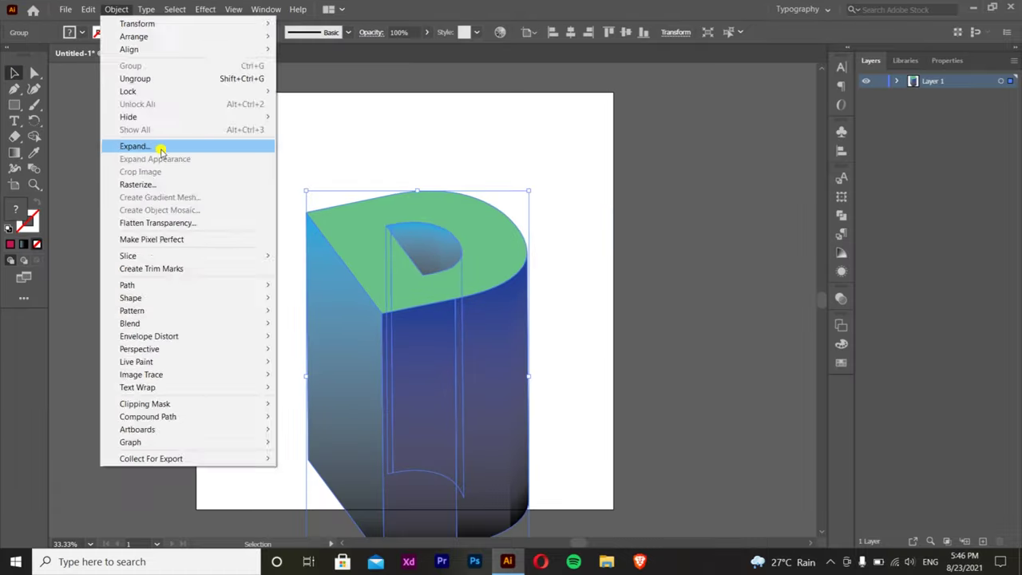
{"action": "left_click", "coordinate": [161, 149]}
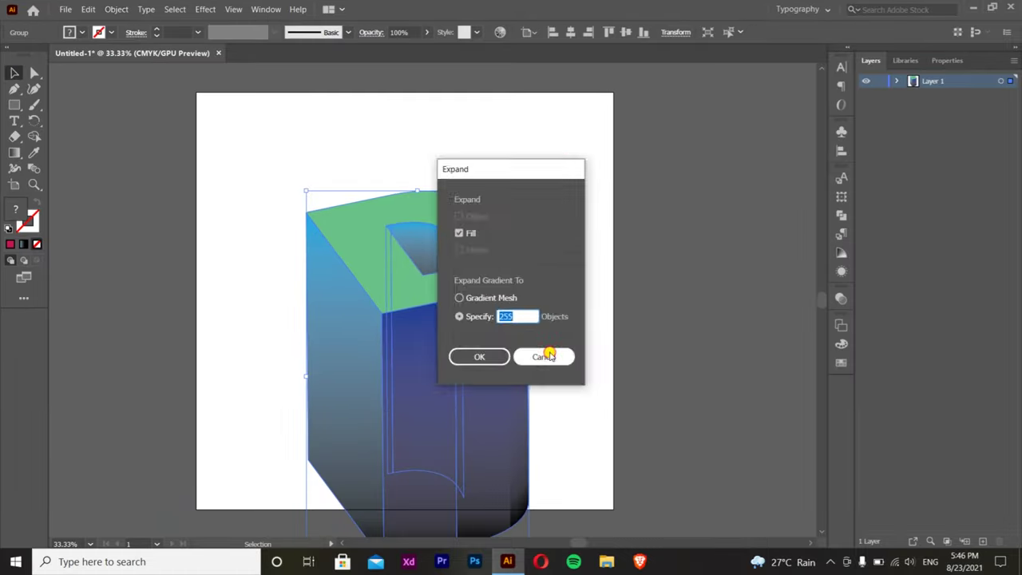
{"action": "left_click", "coordinate": [547, 354]}
{"action": "left_click", "coordinate": [562, 276]}
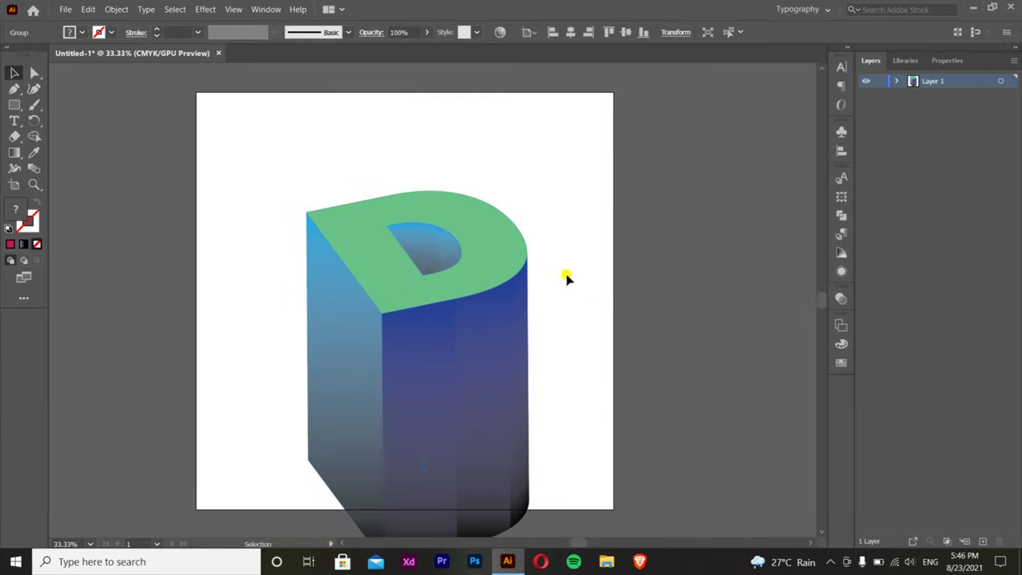
{"action": "key", "text": "backslash"}
{"action": "left_click_drag", "start_coordinate": [423, 471], "coordinate": [423, 232]}
- Paste the #TypographicDesign caption at the top right and set it in Daikon Bold
{"action": "key", "text": "t"}
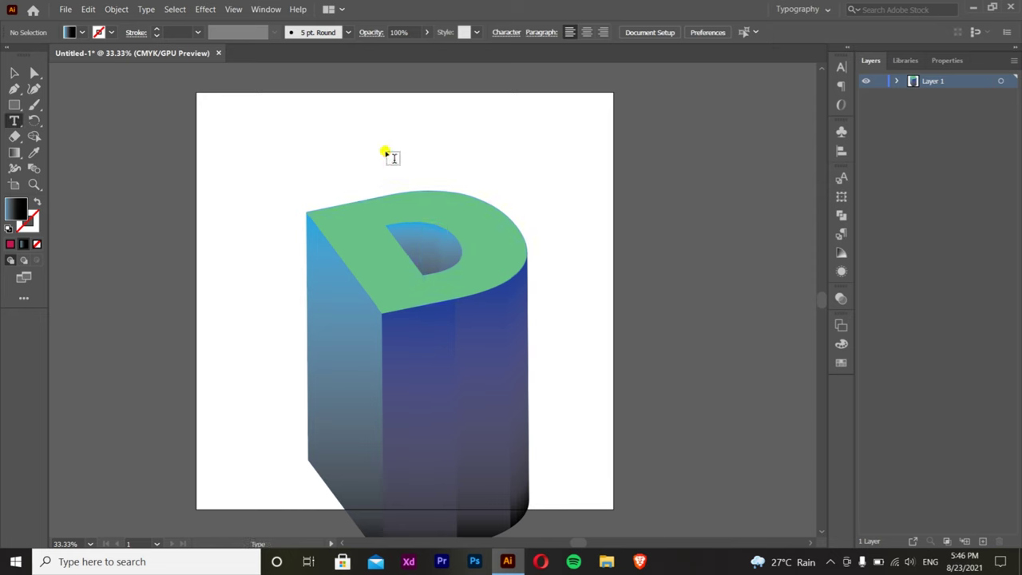
{"action": "left_click", "coordinate": [385, 152]}
{"action": "key", "text": "ctrl+v"}
{"action": "left_click_drag", "start_coordinate": [473, 162], "coordinate": [582, 126]}
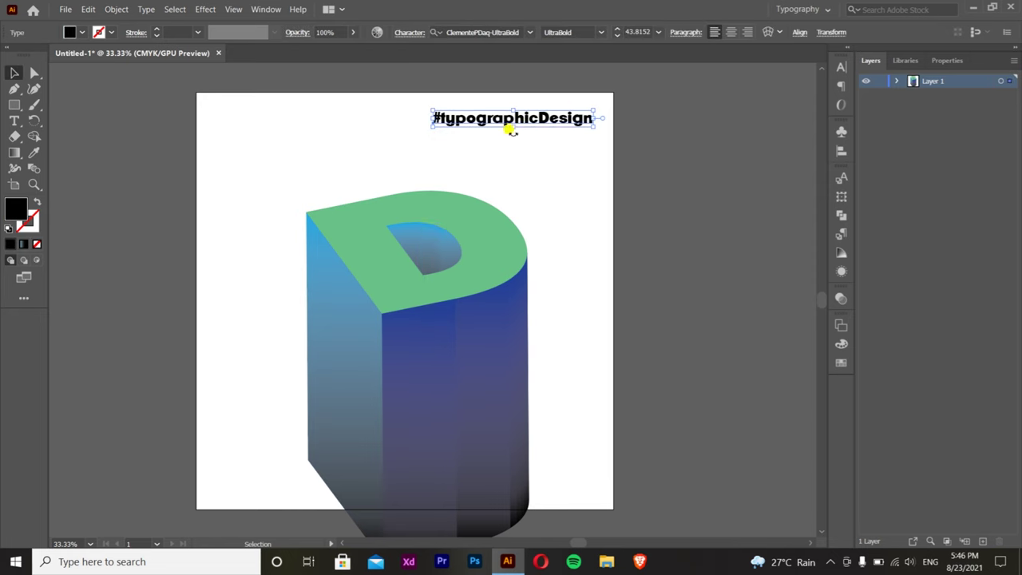
{"action": "left_click", "coordinate": [479, 32]}
{"action": "type", "text": "Daikon"}
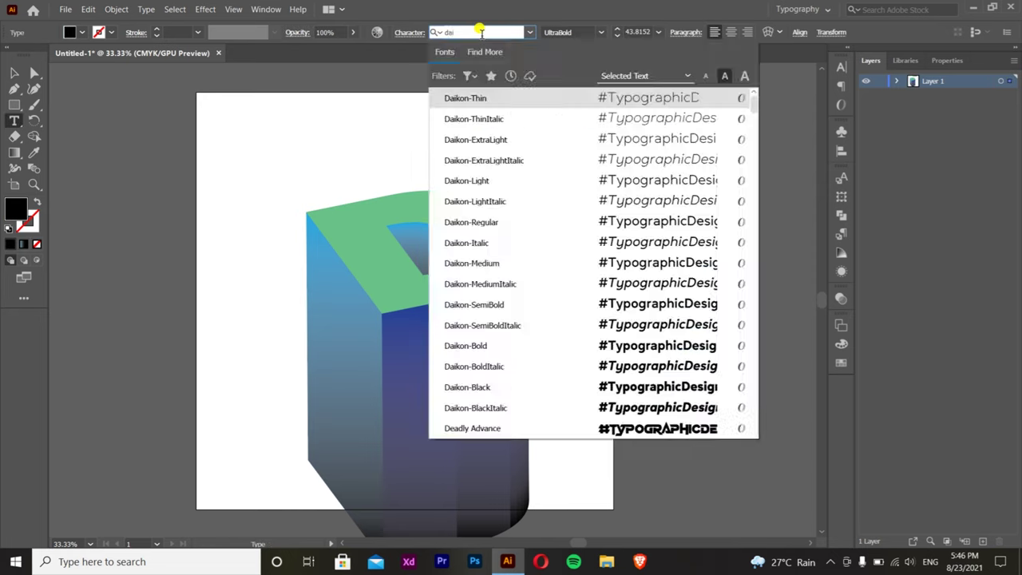
{"action": "left_click", "coordinate": [495, 325]}
- Add and enlarge a #nafcreative caption, then draw a rectangle covering the artboard
{"action": "left_click", "coordinate": [252, 169]}
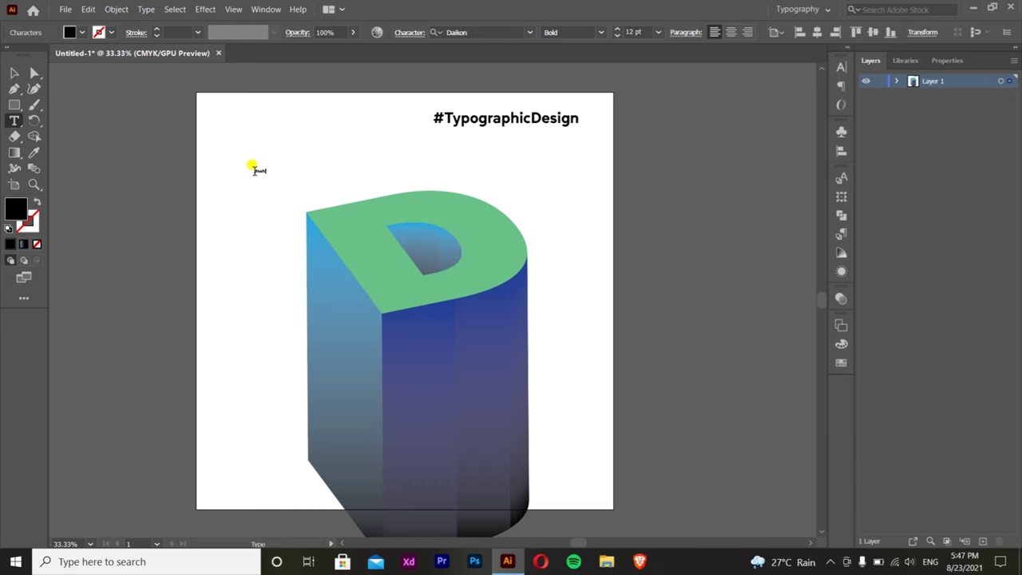
{"action": "left_click", "coordinate": [14, 73]}
{"action": "mouse_move", "coordinate": [280, 169]}
{"action": "left_mouse_down"}
{"action": "mouse_move", "coordinate": [309, 158]}
{"action": "mouse_move", "coordinate": [245, 91]}
{"action": "left_mouse_up"}
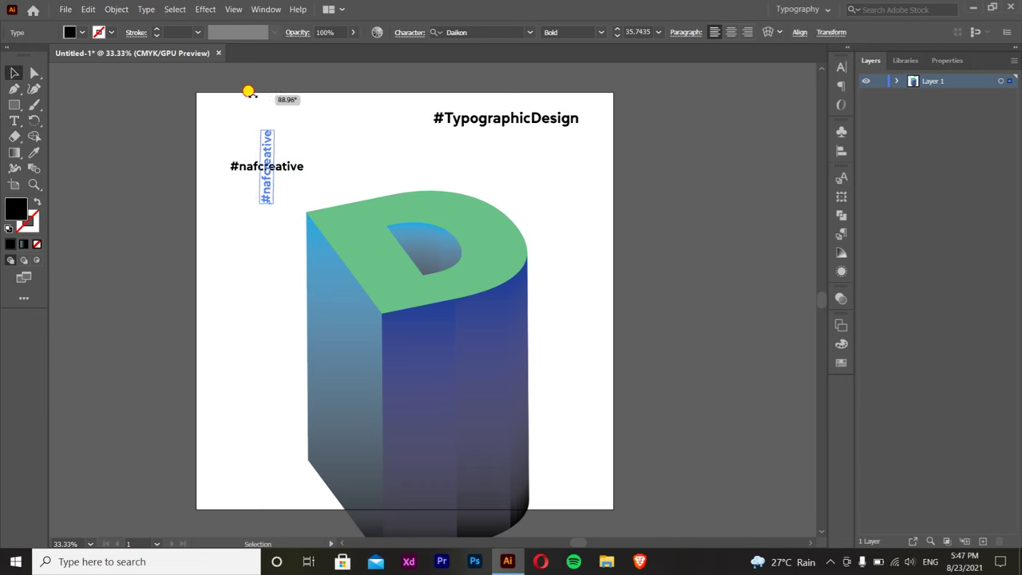
{"action": "left_click_drag", "start_coordinate": [14, 105], "coordinate": [99, 107]}
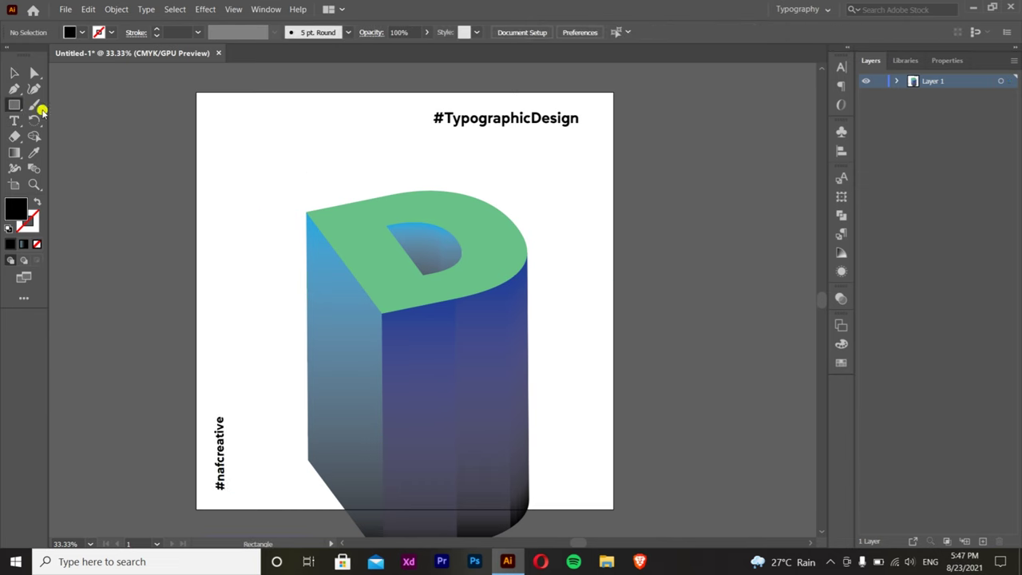
{"action": "left_click_drag", "start_coordinate": [187, 63], "coordinate": [622, 463]}
- Fill the background rectangle with dark green and send it behind the D
{"action": "double_click", "coordinate": [14, 204]}
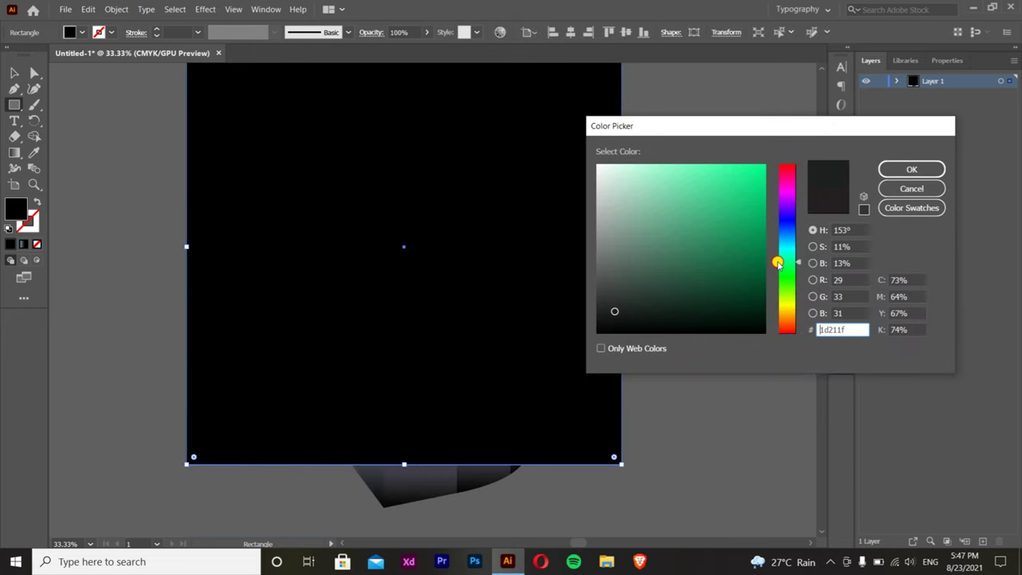
{"action": "mouse_move", "coordinate": [721, 218]}
{"action": "left_mouse_down"}
{"action": "mouse_move", "coordinate": [708, 228]}
{"action": "mouse_move", "coordinate": [704, 278]}
{"action": "left_mouse_up"}
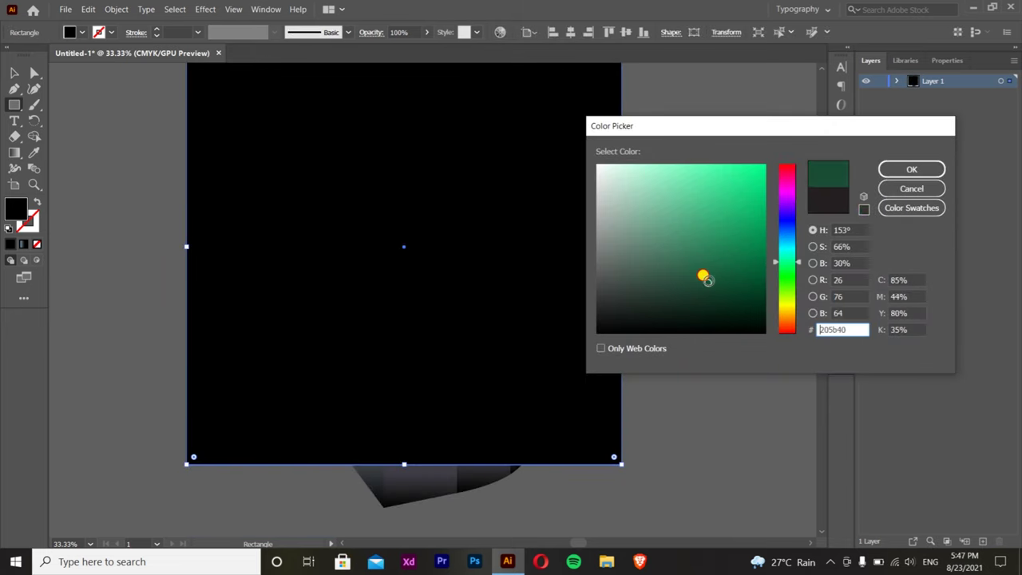
{"action": "left_click", "coordinate": [911, 170]}
{"action": "key", "text": "ctrl+shift+bracketleft"}
- Make the #TypographicDesign and #nafcreative captions white
{"action": "double_click", "coordinate": [16, 206]}
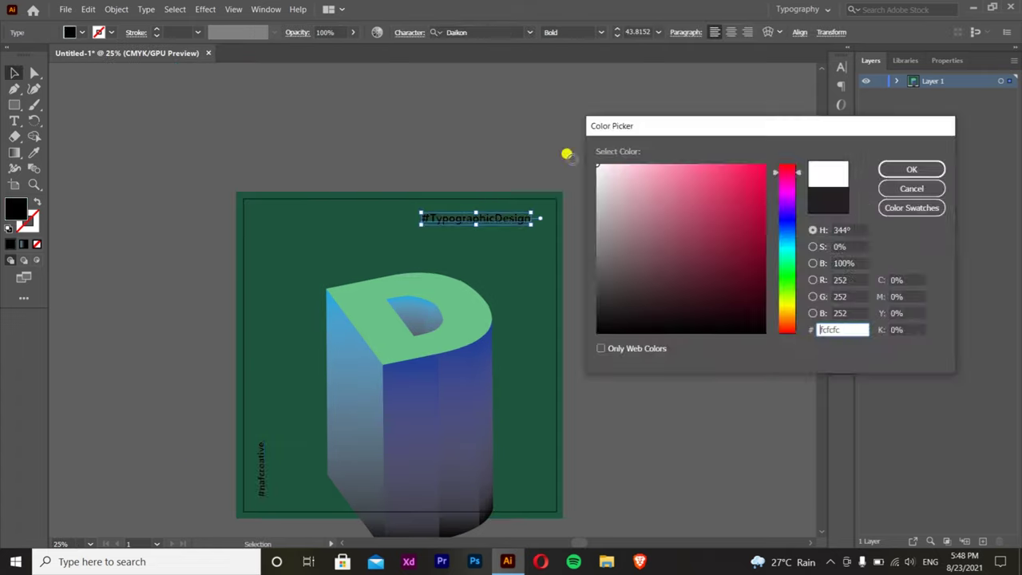
{"action": "left_click", "coordinate": [911, 169]}
{"action": "left_click", "coordinate": [260, 470]}
{"action": "double_click", "coordinate": [16, 206]}
{"action": "left_click", "coordinate": [911, 170]}
{"action": "left_click", "coordinate": [780, 175]}
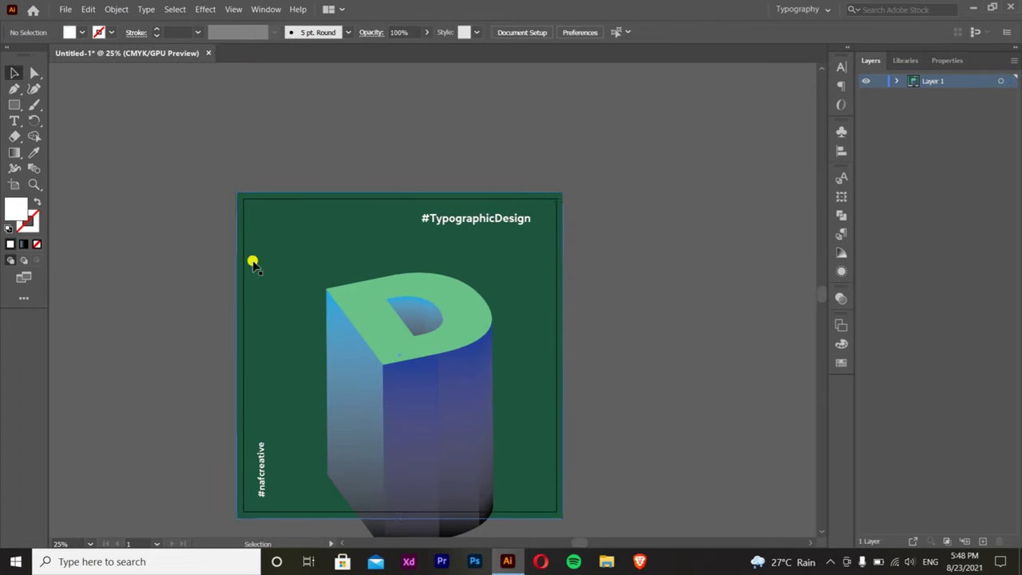
- Change the background rectangle to a lighter green
{"action": "left_click", "coordinate": [404, 251]}
{"action": "double_click", "coordinate": [16, 206]}
{"action": "left_click", "coordinate": [890, 169]}
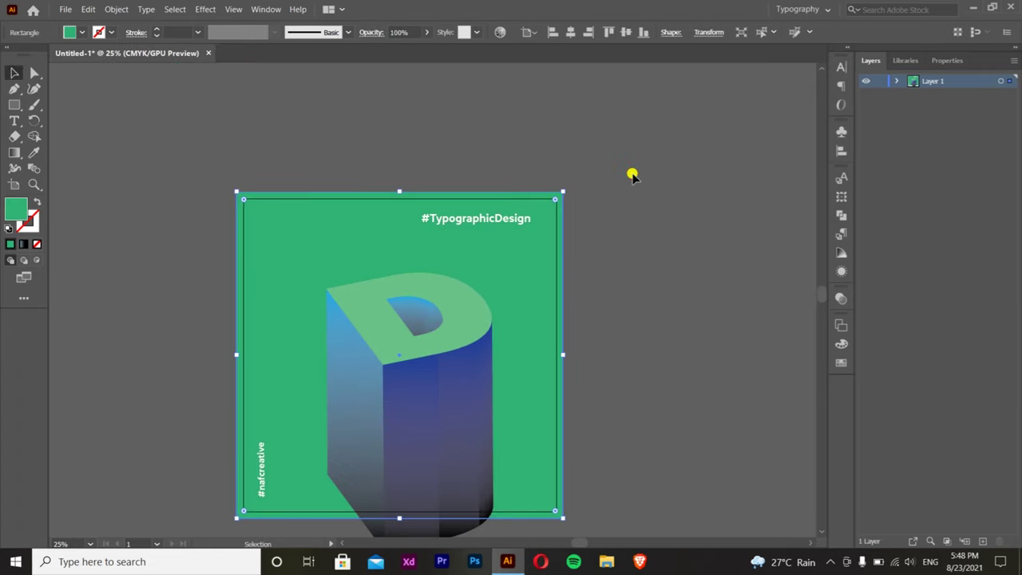
{"action": "left_click", "coordinate": [632, 171]}
{"action": "scroll", "coordinate": [631, 171], "scroll_direction": "down", "scroll_amount": 1}
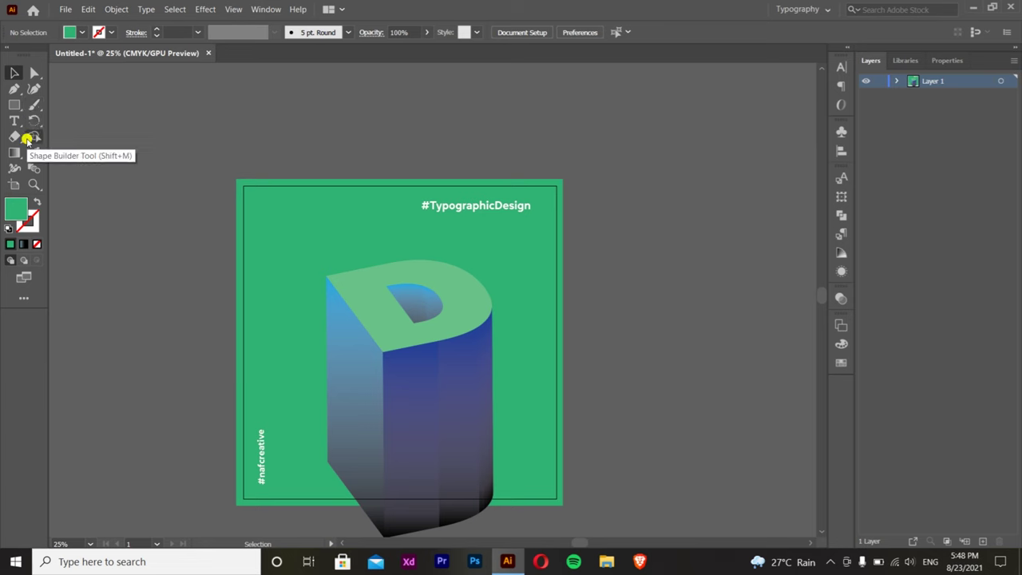
- Draw a horizontal line left of #TypographicDesign with a bright teal stroke
{"action": "key", "text": "backslash"}
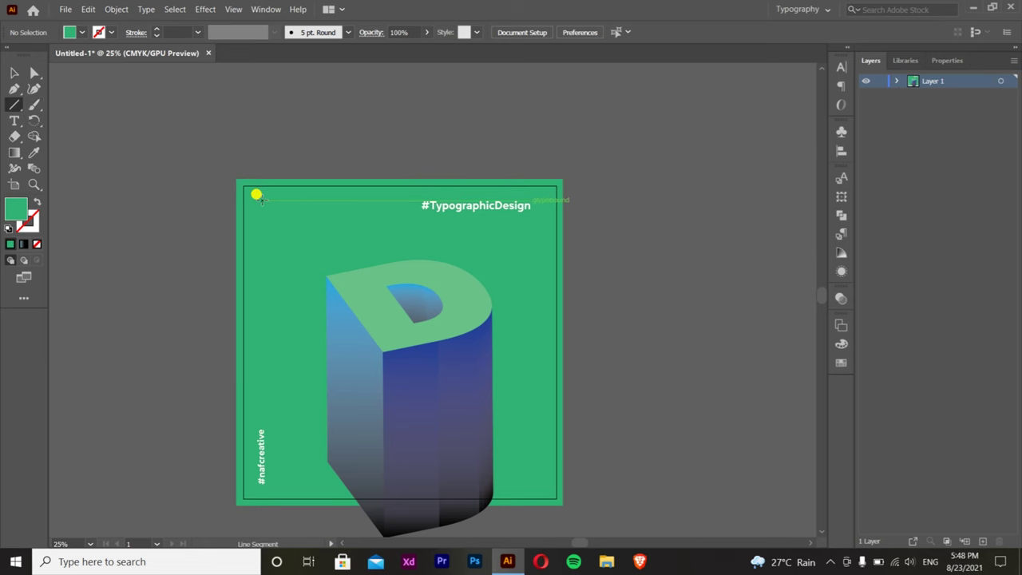
{"action": "left_click_drag", "start_coordinate": [262, 200], "coordinate": [417, 200]}
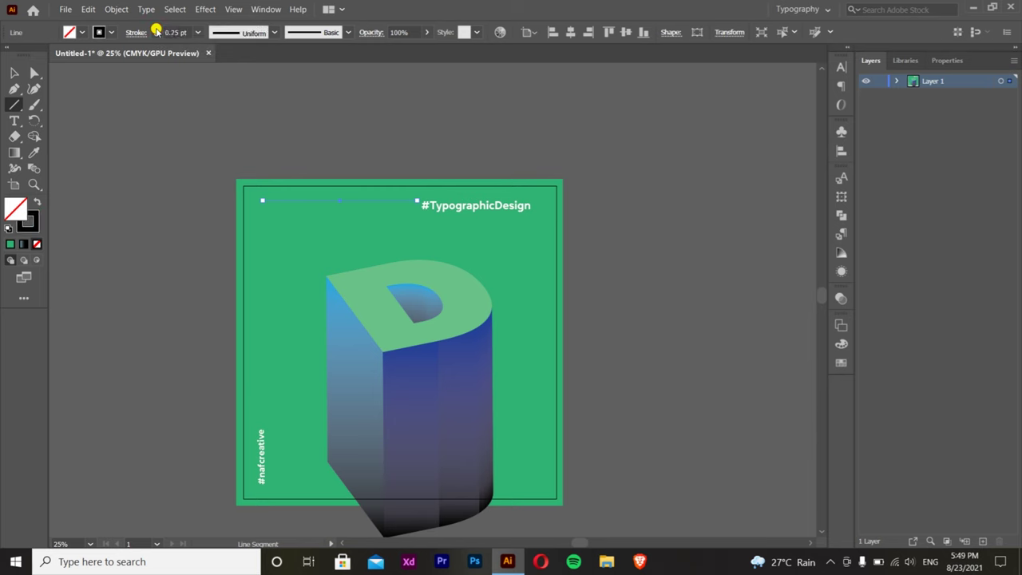
{"action": "double_click", "coordinate": [35, 229]}
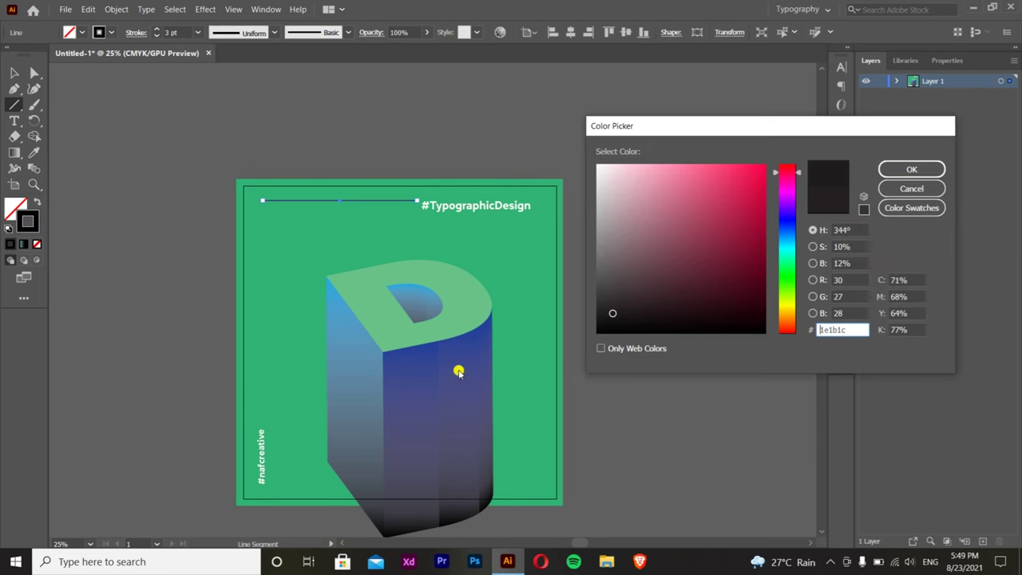
{"action": "left_click", "coordinate": [911, 188]}
{"action": "double_click", "coordinate": [26, 216]}
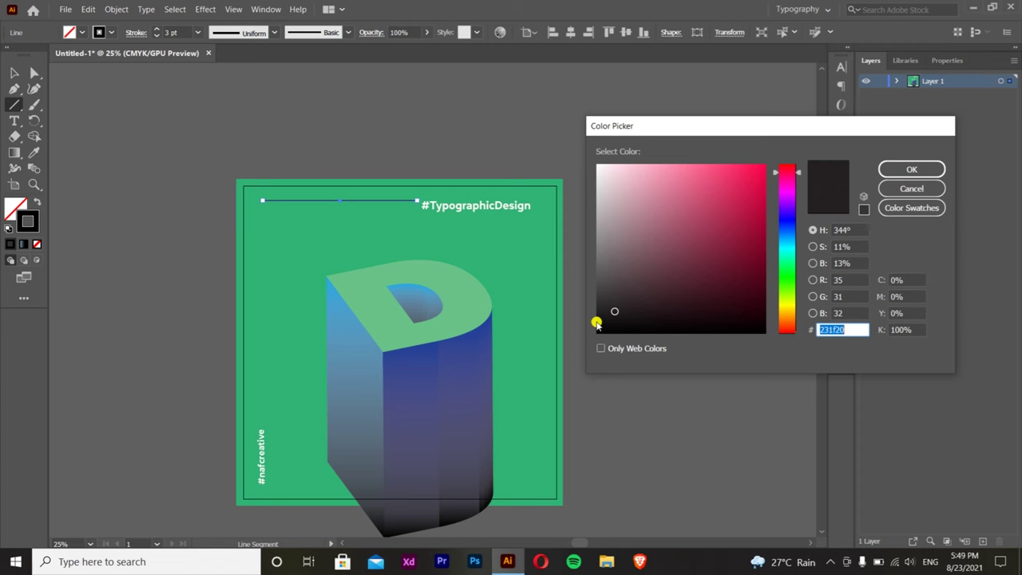
{"action": "left_click", "coordinate": [788, 243]}
{"action": "left_click", "coordinate": [726, 171]}
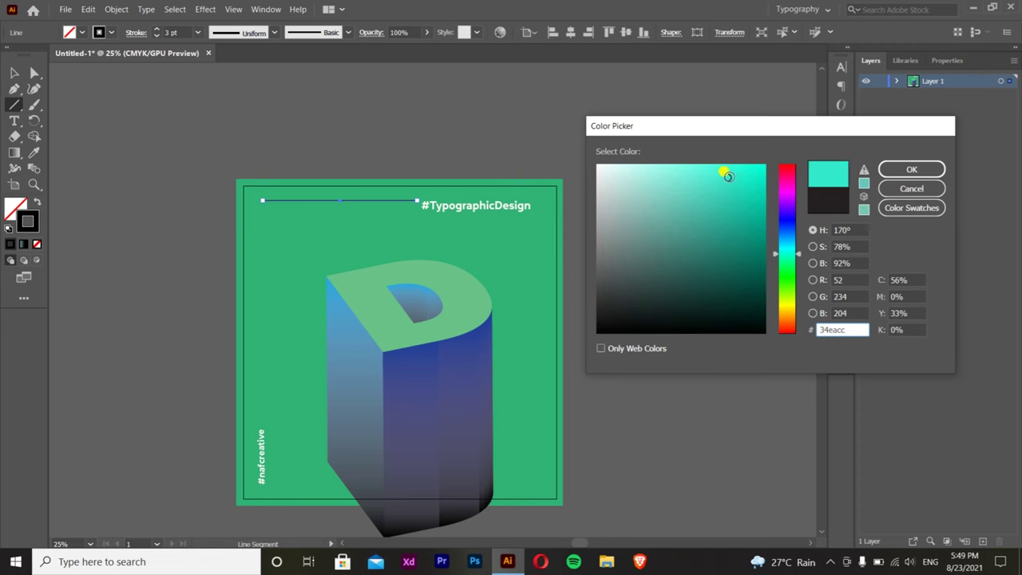
{"action": "left_click", "coordinate": [911, 169]}
- Draw a matching teal vertical line down the left side from the corner
{"action": "left_click_drag", "start_coordinate": [263, 201], "coordinate": [261, 416]}
{"action": "key", "text": "v"}
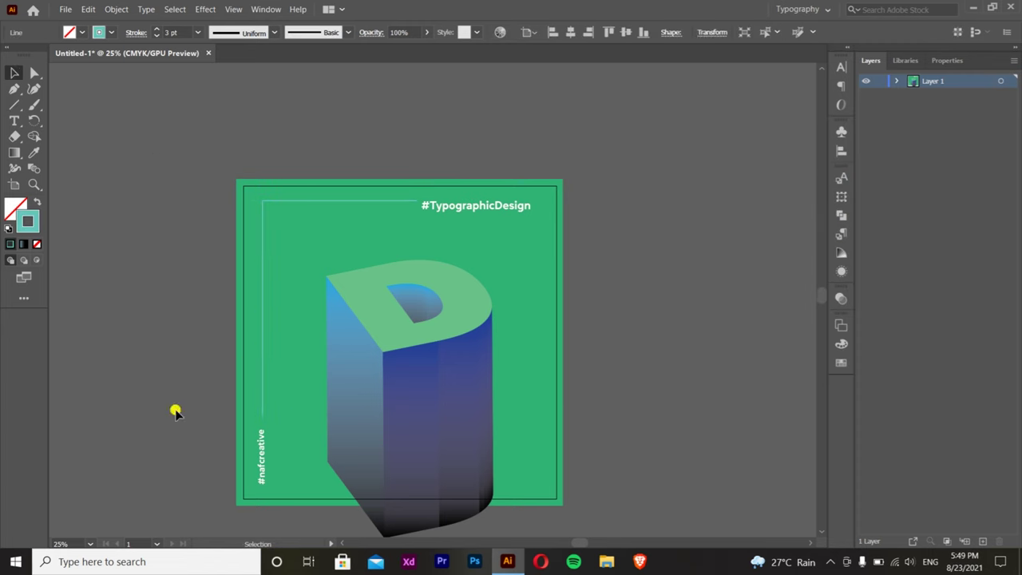
{"action": "scroll", "coordinate": [621, 436], "scroll_direction": "up", "scroll_amount": 1}
- Create a '3D Design' text object at the upper left and enlarge it into a heading
{"action": "left_click", "coordinate": [494, 218]}
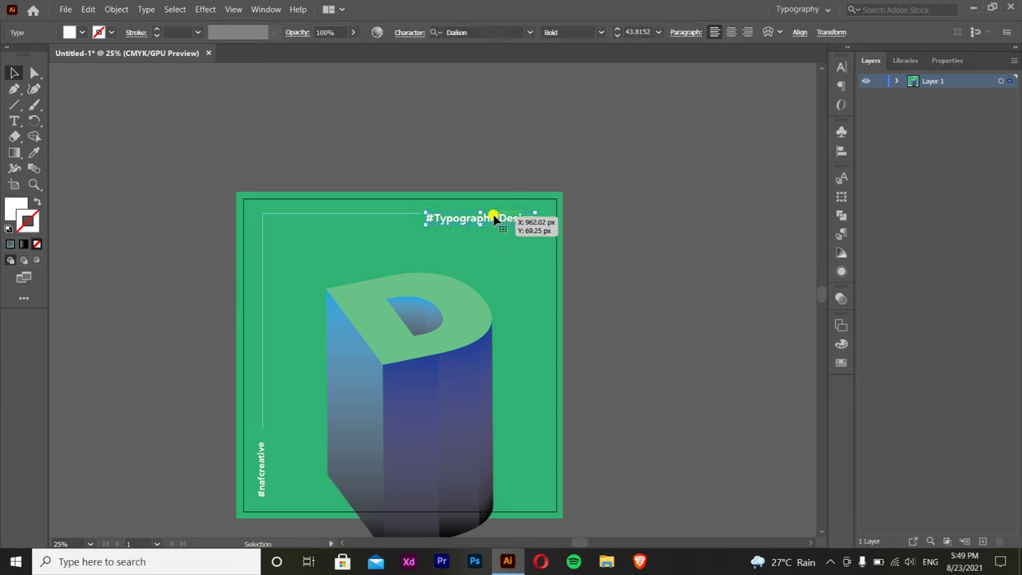
{"action": "left_click", "coordinate": [333, 269]}
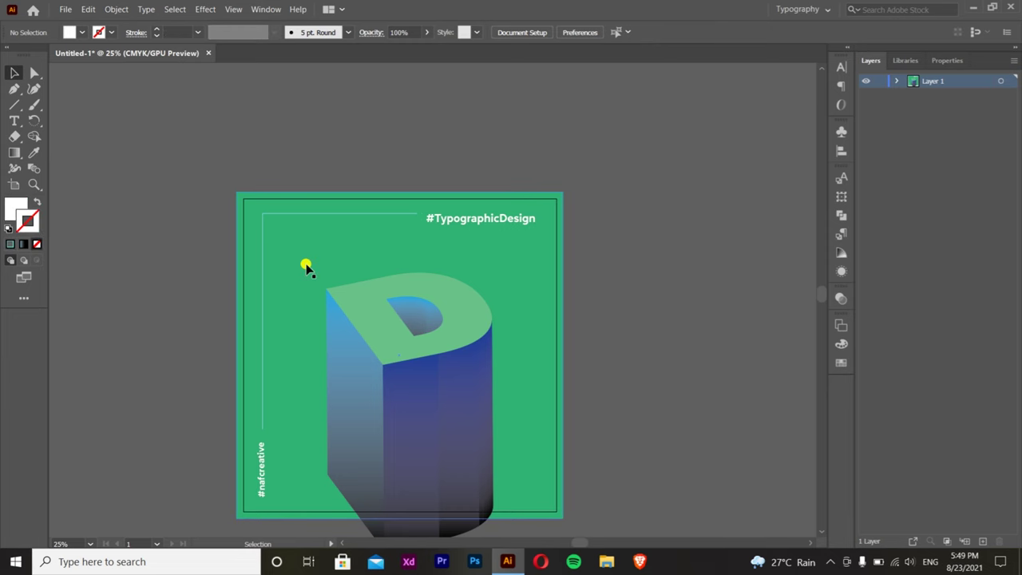
{"action": "key", "text": "t"}
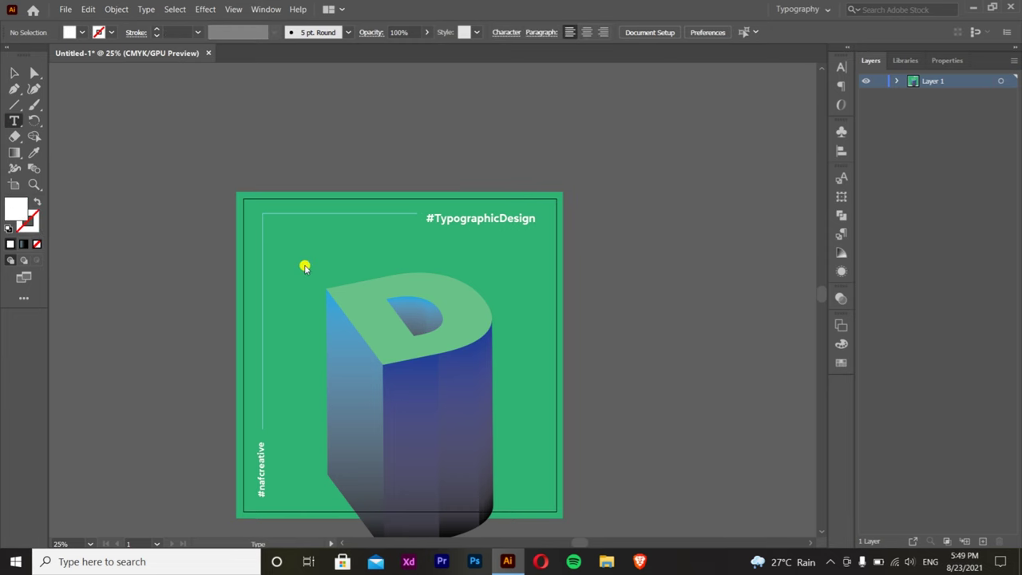
{"action": "left_click", "coordinate": [304, 264]}
{"action": "key", "text": "ctrl+="}
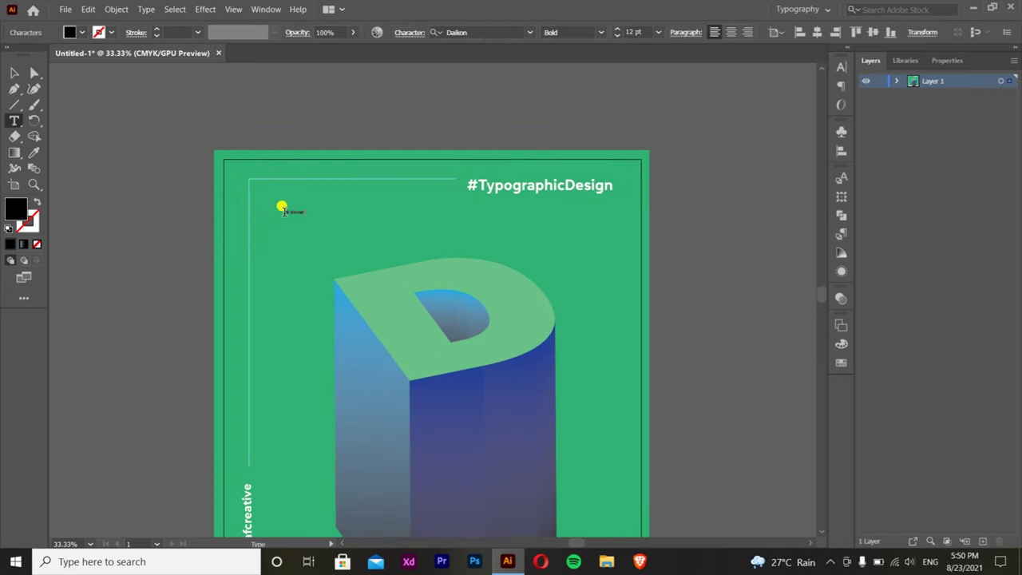
{"action": "left_click", "coordinate": [18, 71]}
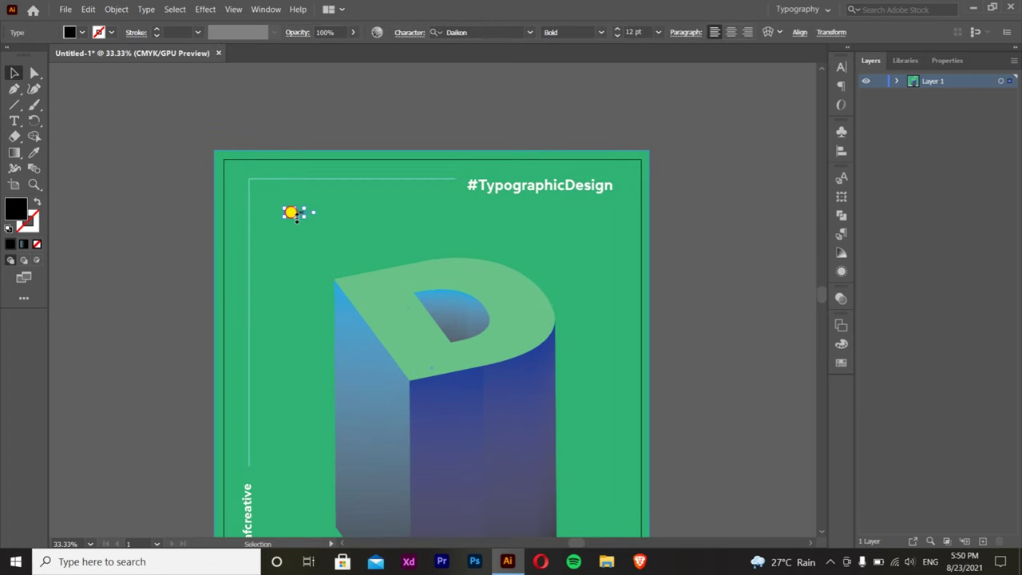
{"action": "left_click_drag", "start_coordinate": [299, 292], "coordinate": [527, 218]}
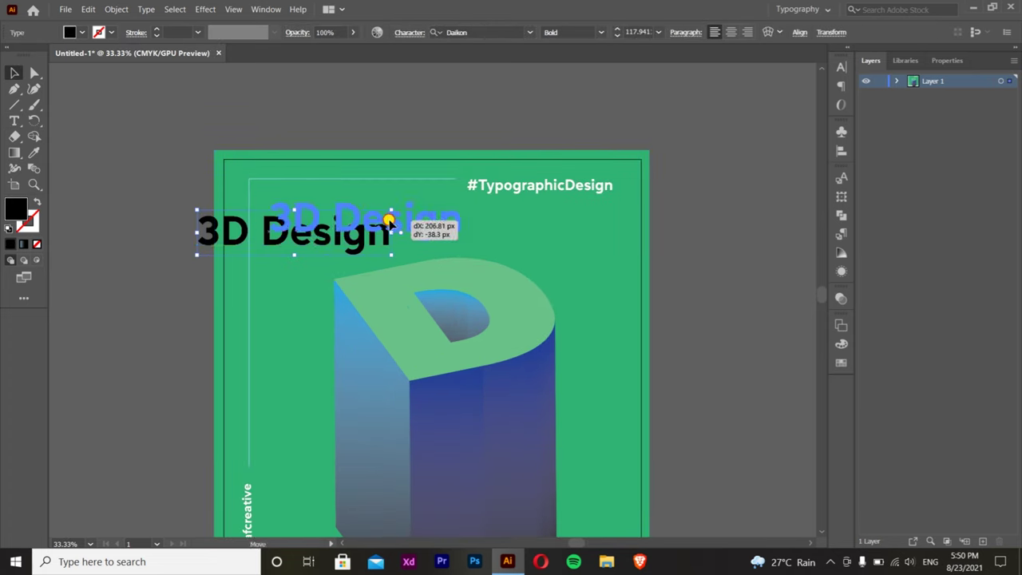
- Give the 3D Design heading a #ffffff fill and position it below the top line accent
{"action": "scroll", "coordinate": [354, 267], "scroll_direction": "up", "scroll_amount": 1}
{"action": "scroll", "coordinate": [353, 266], "scroll_direction": "down", "scroll_amount": 1}
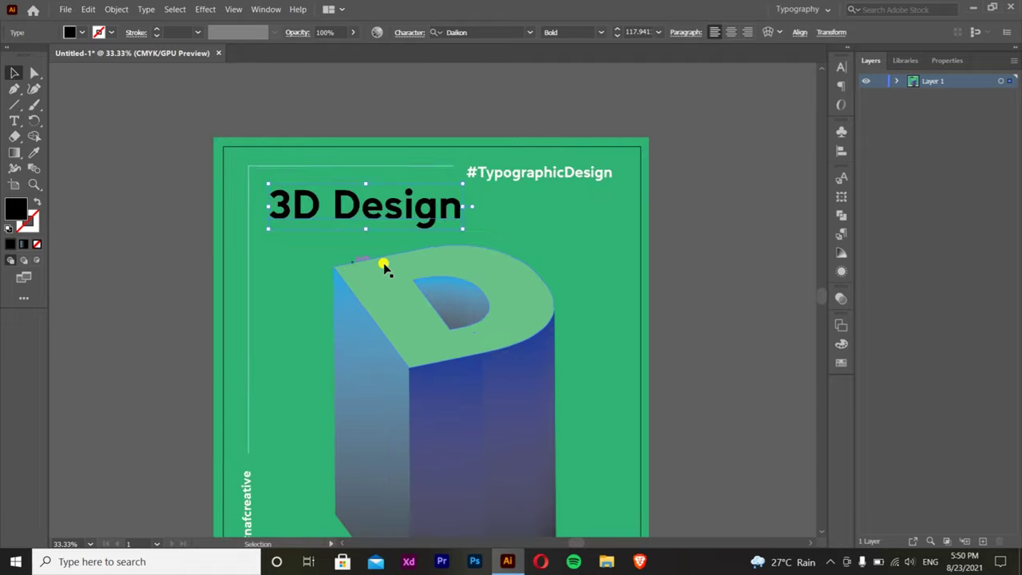
{"action": "scroll", "coordinate": [380, 266], "scroll_direction": "down", "scroll_amount": 1}
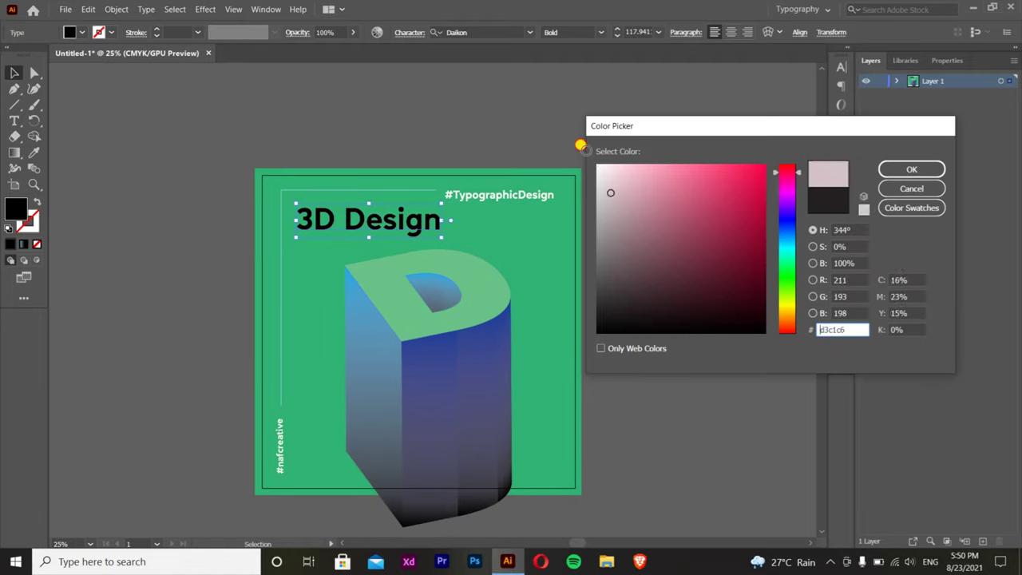
{"action": "type", "text": "ffffff"}
{"action": "left_click", "coordinate": [910, 168]}
{"action": "left_click_drag", "start_coordinate": [409, 226], "coordinate": [410, 226]}
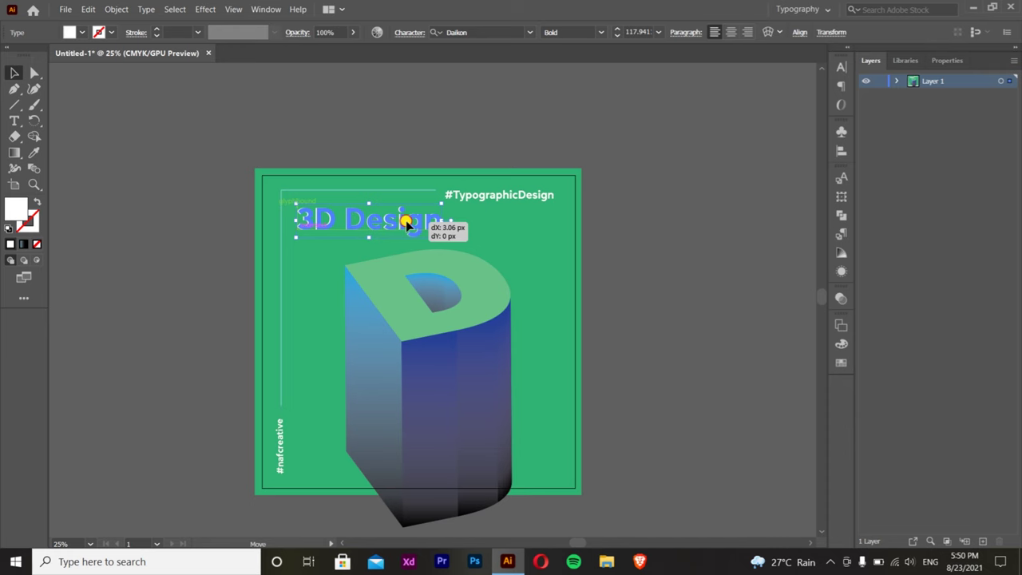
{"action": "left_click_drag", "start_coordinate": [407, 226], "coordinate": [409, 225]}
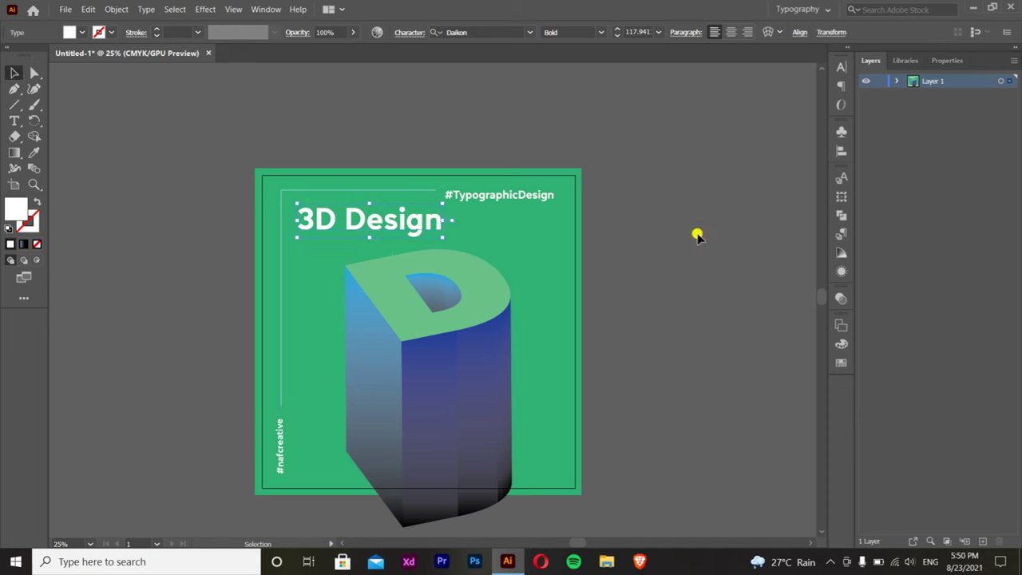
{"action": "left_click", "coordinate": [583, 306]}
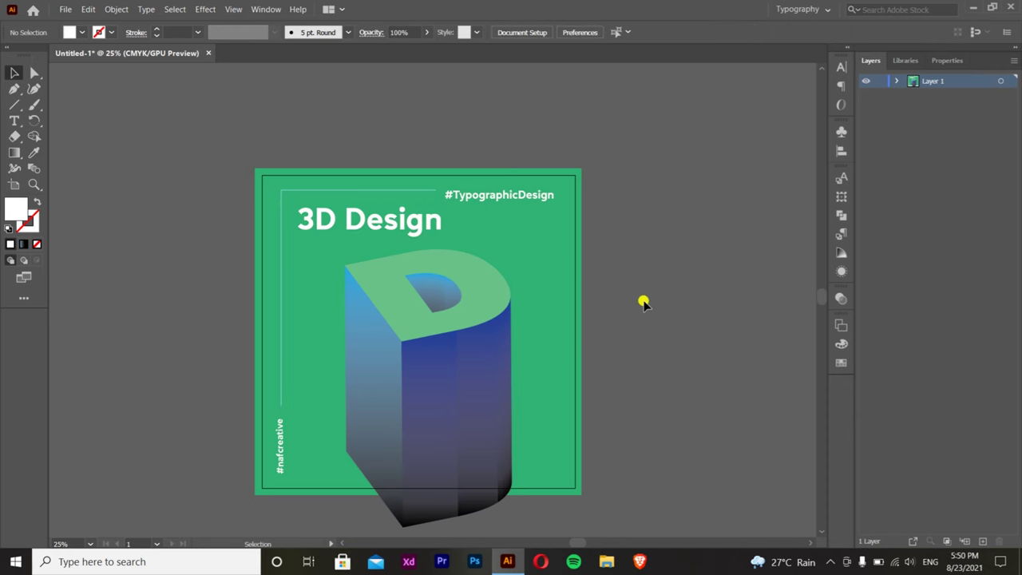